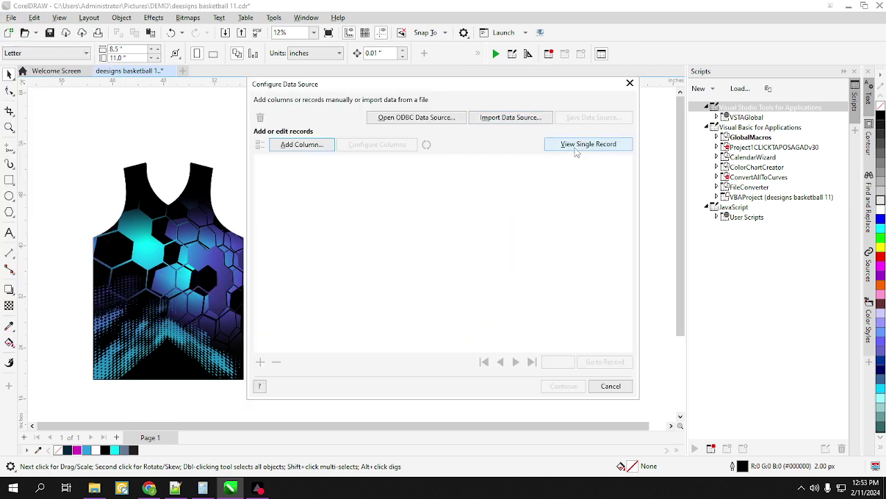
Step: Browse for a data source to import, selecting NEWNEWforcorel.csv in the panthers folder on drive WOW (D:)
left_click(521, 119)
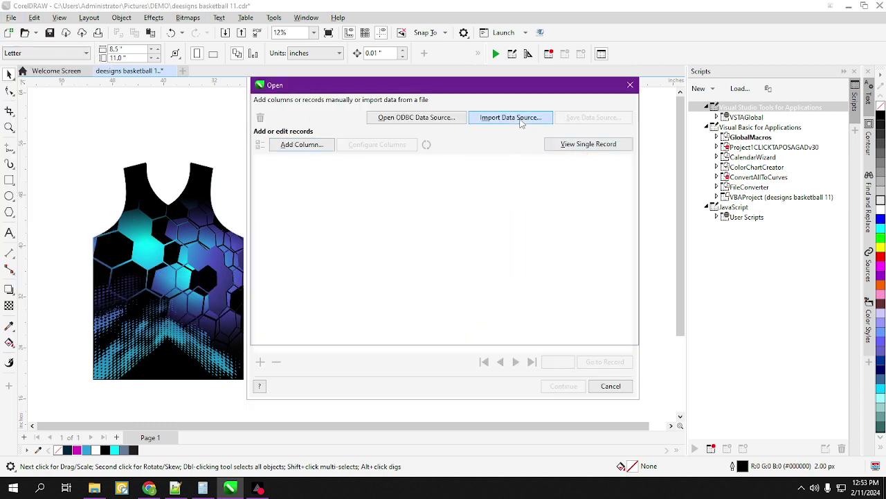
scroll(337, 238, "down", 2)
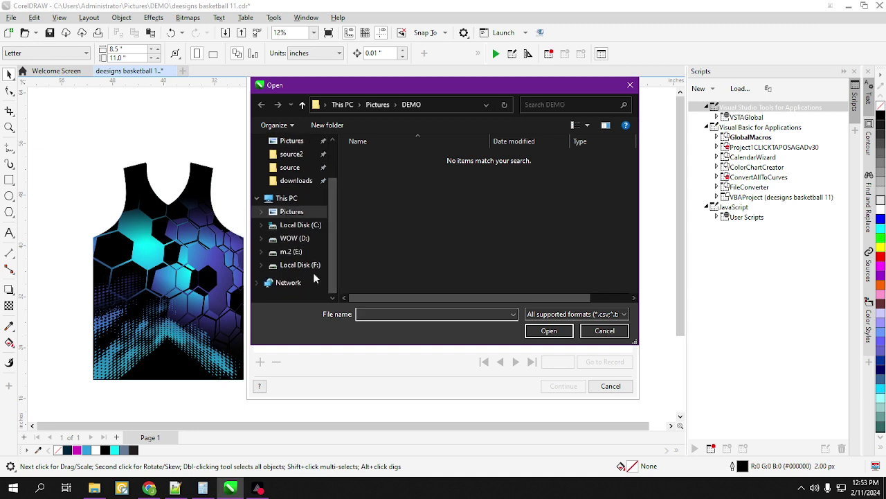
left_click(291, 251)
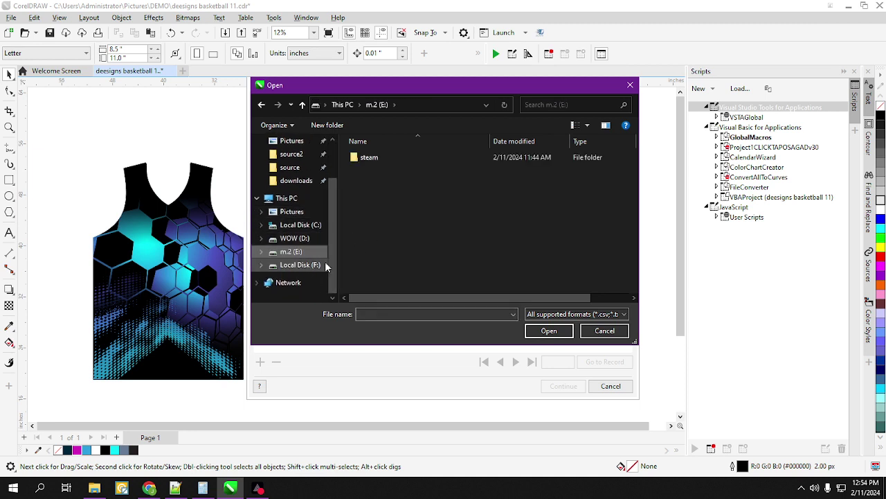
left_click(294, 238)
scroll(377, 238, "down", 10)
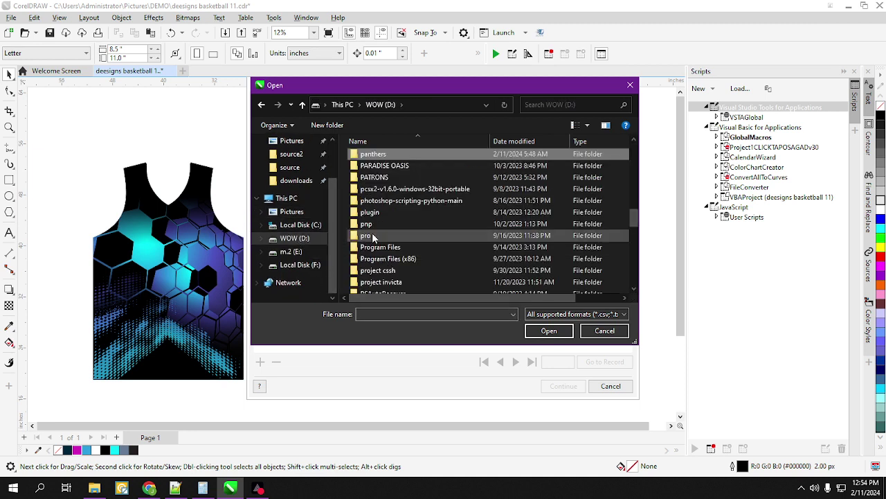
double_click(379, 154)
left_click(385, 192)
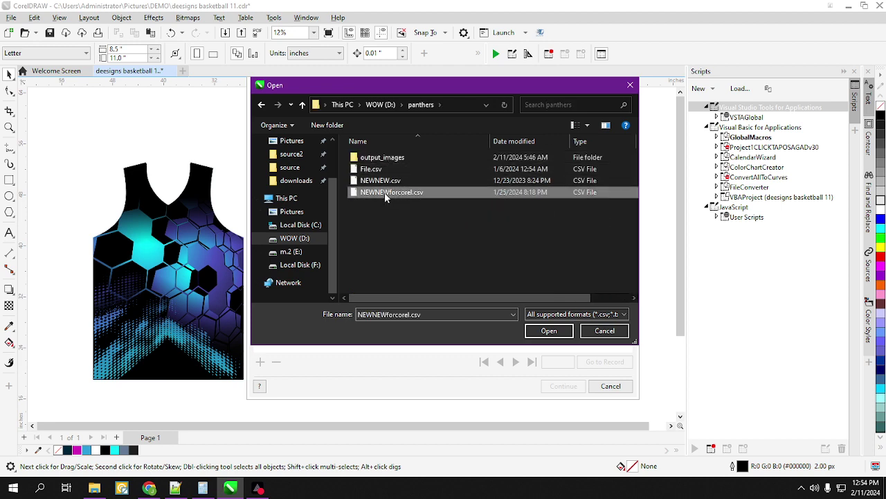
Step: Review the size, surname and number rows of NEWNEWforcorel.csv in Notepad++ and return to CorelDRAW
right_click(384, 192)
left_click(454, 254)
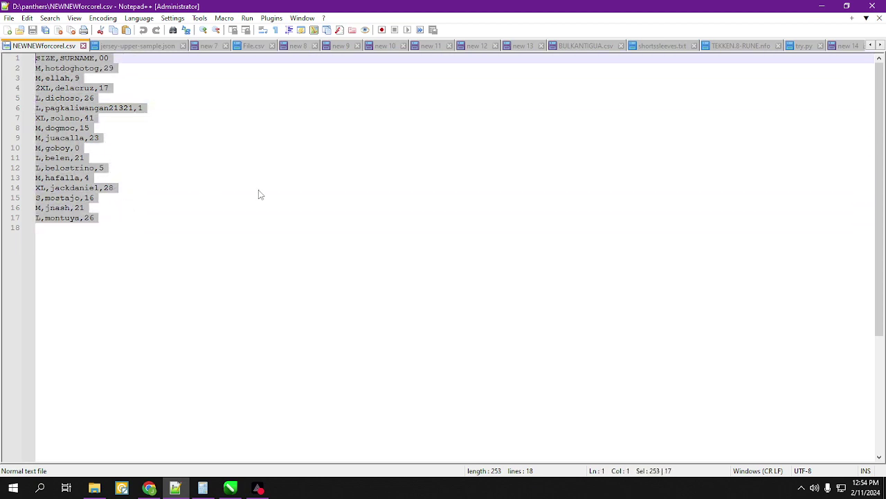
left_click(823, 6)
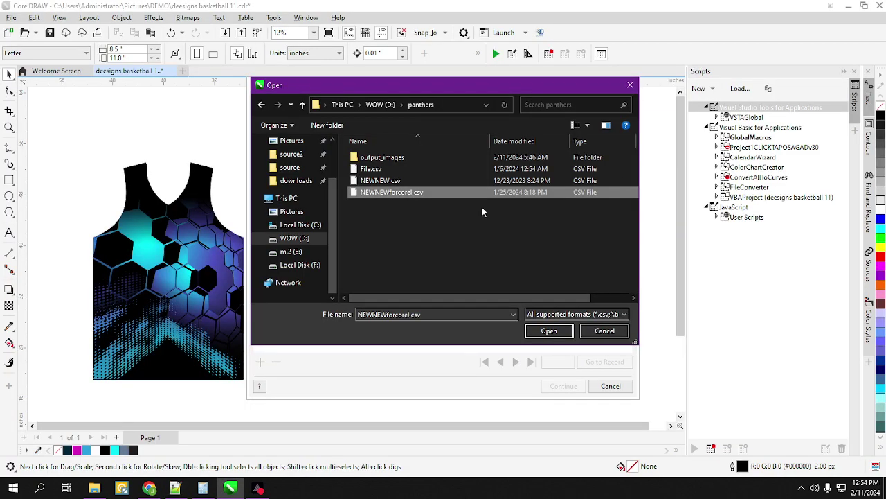
Step: Import NEWNEWforcorel.csv as the print merge data source, check its records and continue to the merge controls
left_click(549, 330)
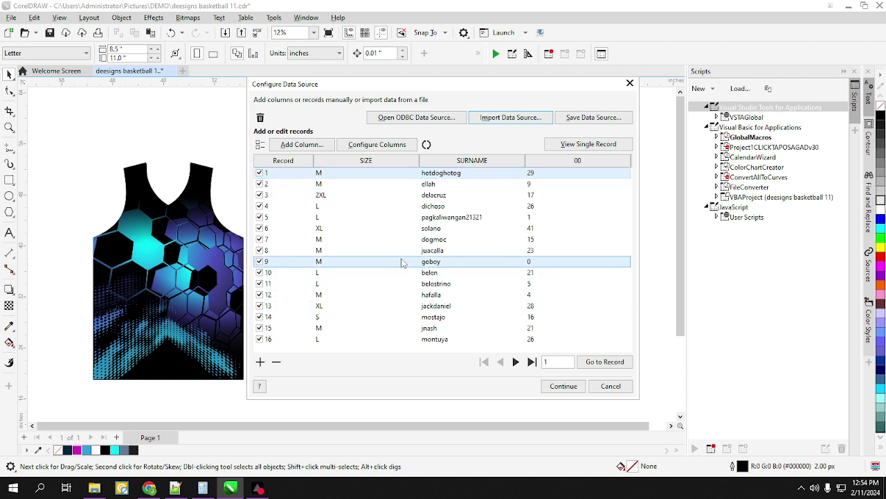
left_click(441, 219)
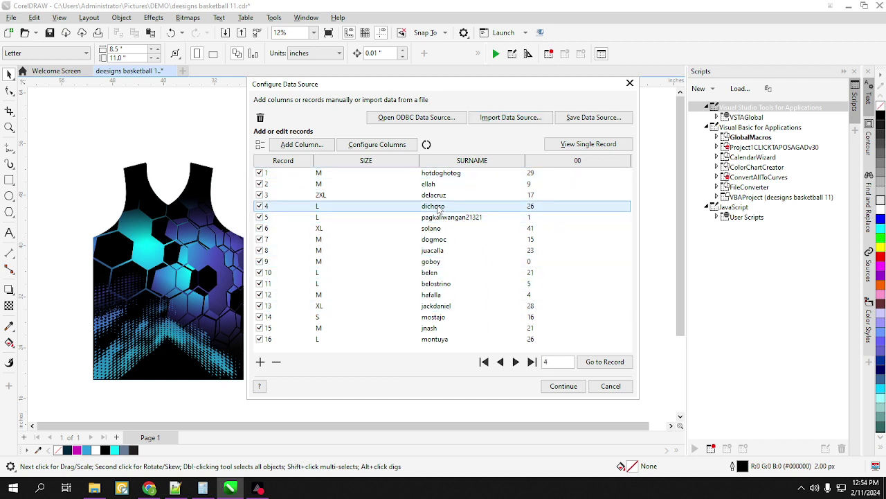
left_click(444, 174)
left_click(450, 263)
left_click(488, 327)
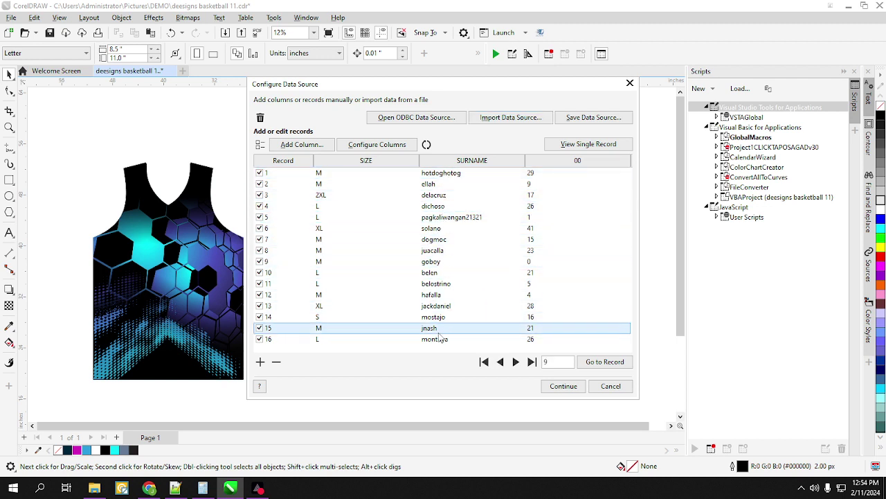
left_click(565, 391)
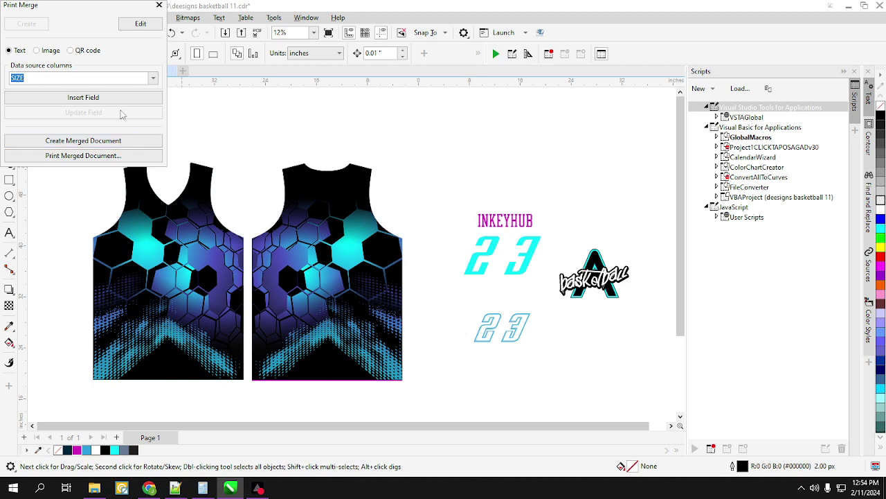
Step: Insert the SIZE merge field, place it beside the back jersey and fill it with cyan #0AE9F8
left_click(64, 97)
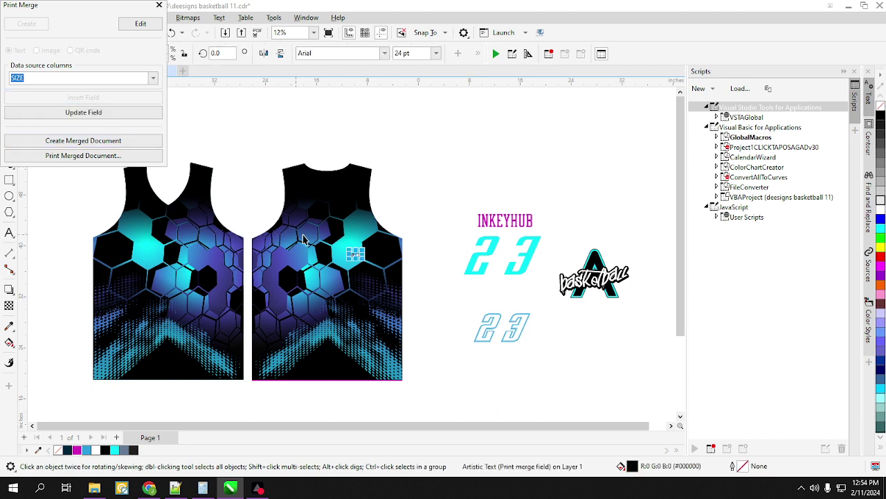
left_click_drag(356, 254, 434, 361)
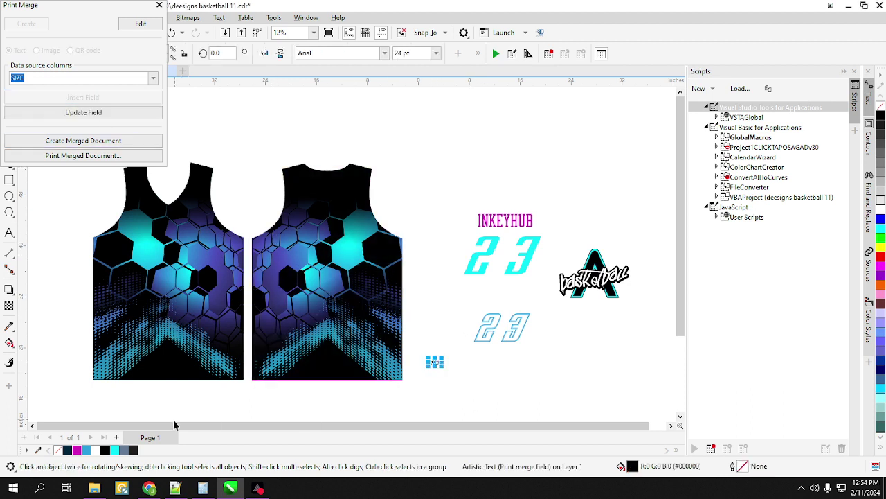
left_click(115, 450)
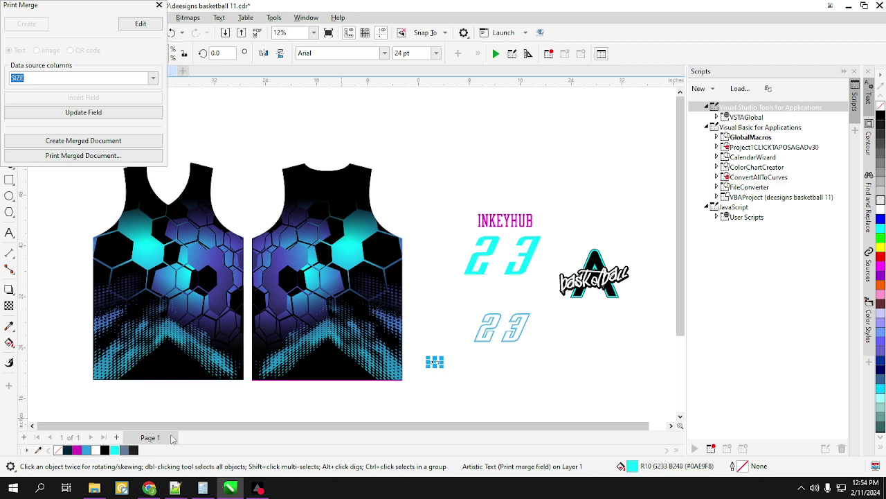
left_click(451, 372)
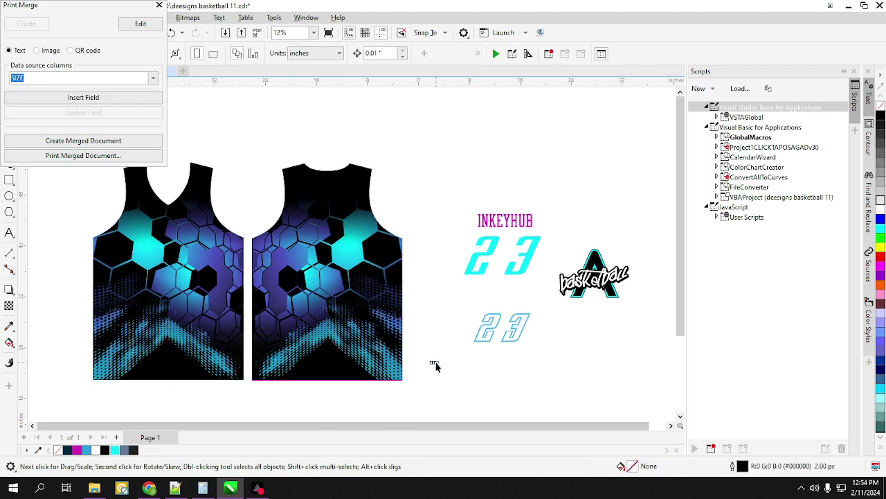
Step: Position the SIZE field below the outlined 23, with a second copy of it nearby
left_click(436, 365)
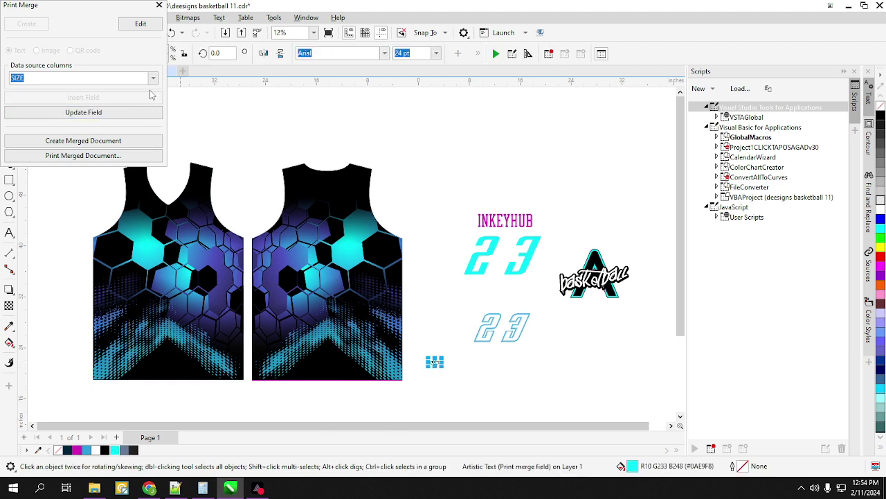
left_click(132, 117)
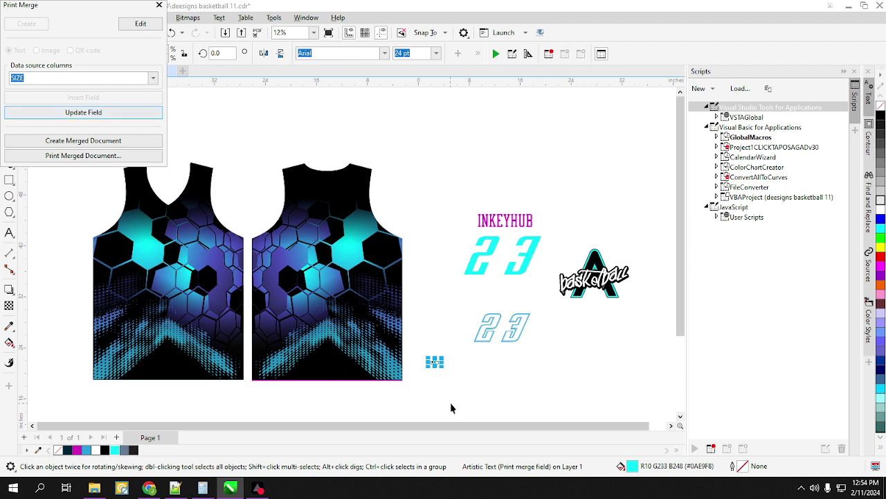
left_click_drag(434, 362, 490, 376)
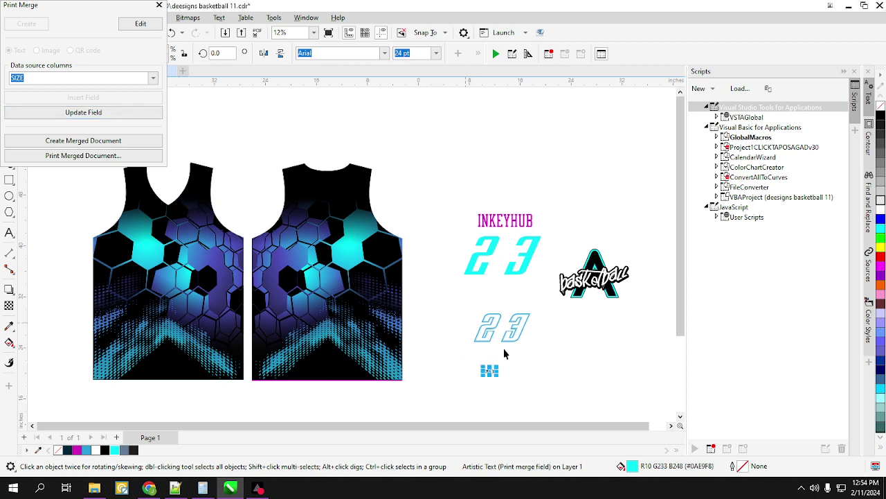
left_click(496, 392)
left_click(491, 371)
left_click(502, 400)
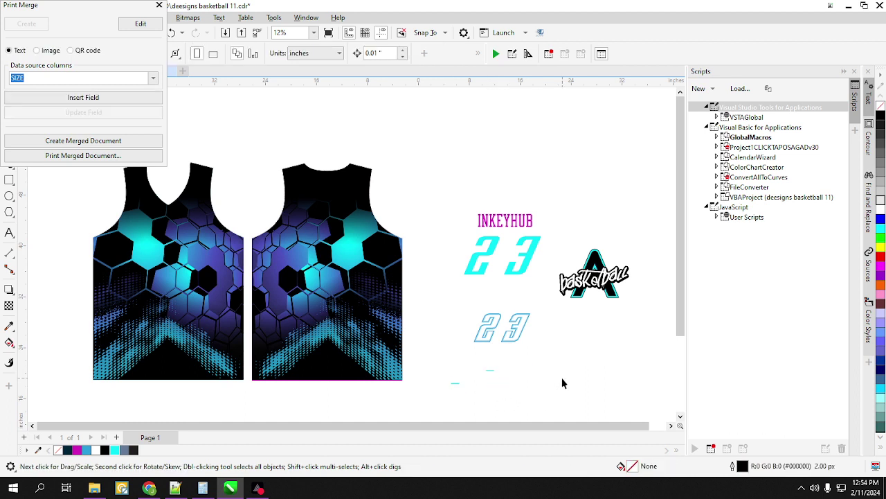
Step: Replace the INKEYHUB text with the SURNAME merge field
left_click(153, 80)
left_click(129, 103)
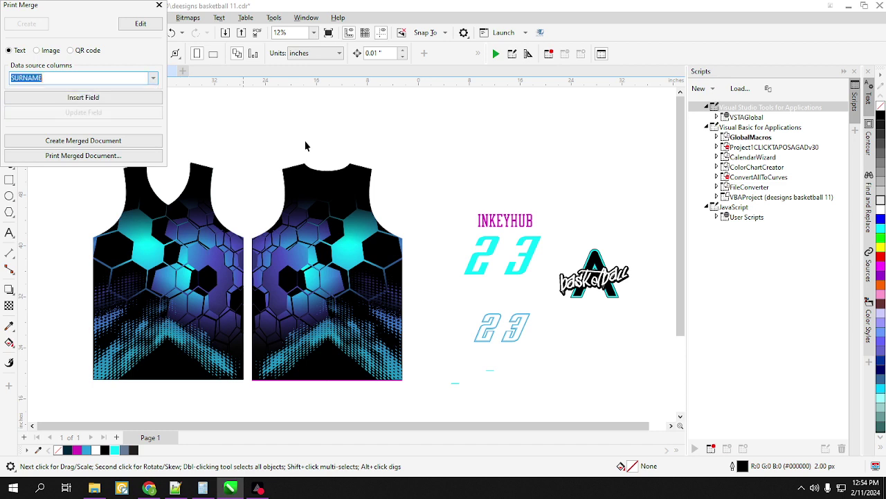
left_click(9, 232)
left_click_drag(534, 220, 478, 220)
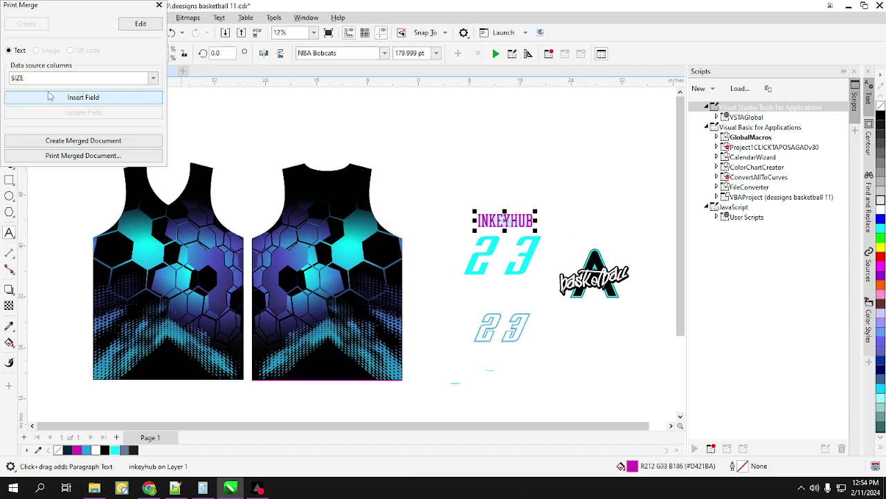
left_click(153, 79)
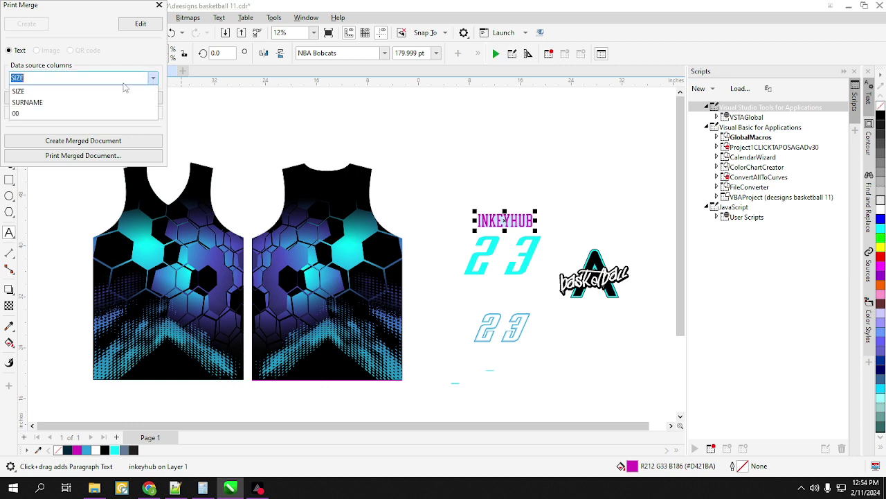
left_click(80, 104)
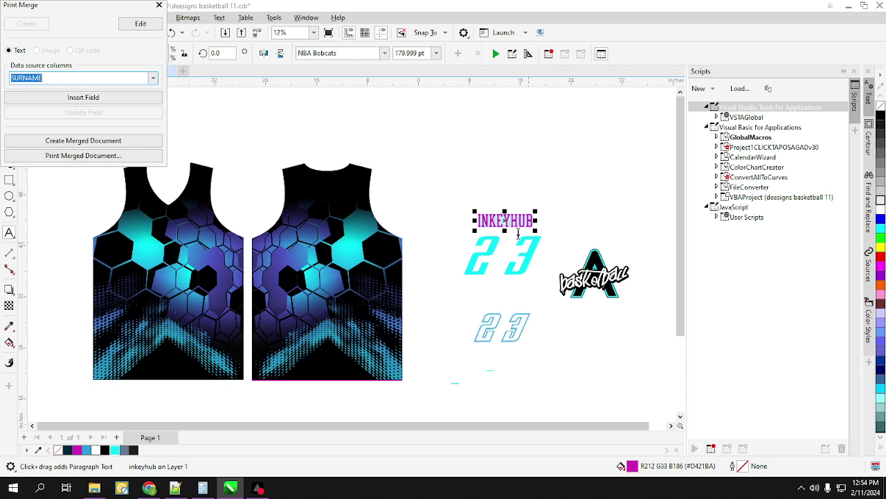
left_click(80, 99)
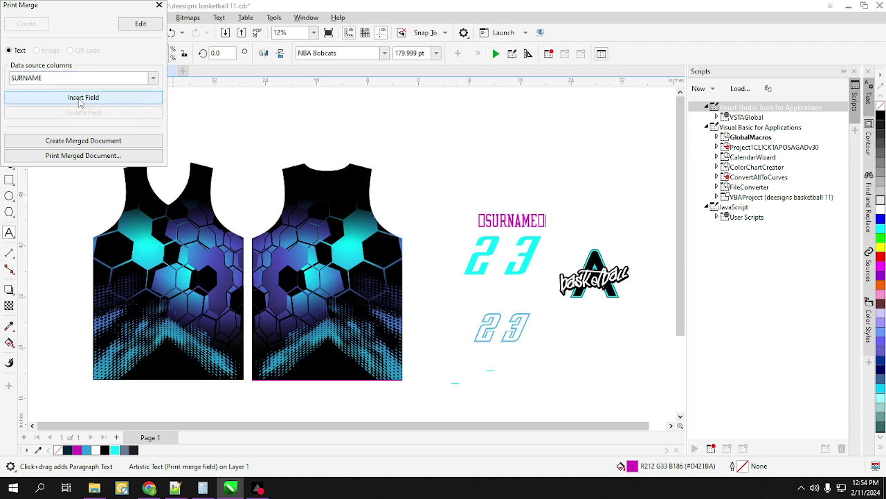
Step: Replace the large cyan 23 with the 00 merge field
left_click(504, 261)
double_click(506, 264)
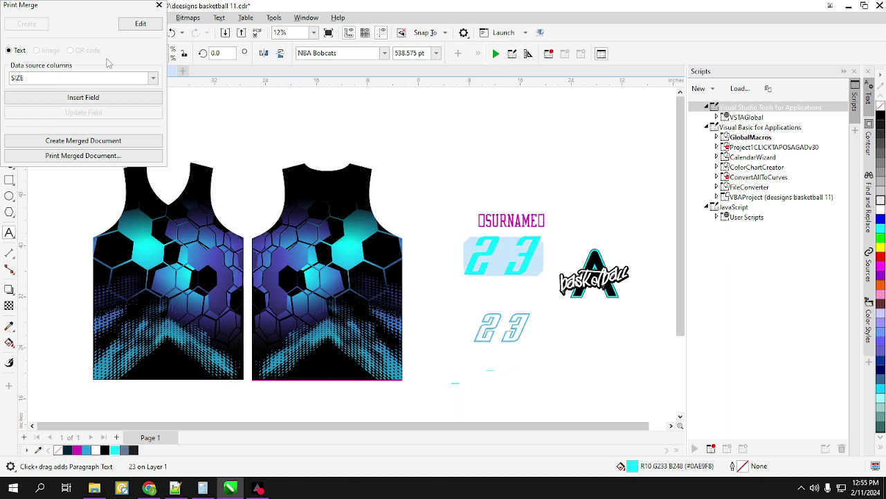
left_click(153, 78)
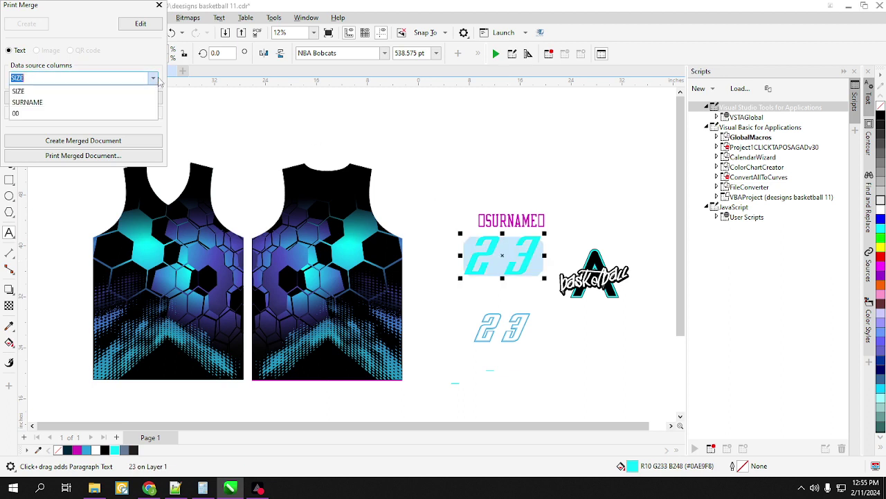
left_click(69, 113)
left_click(83, 98)
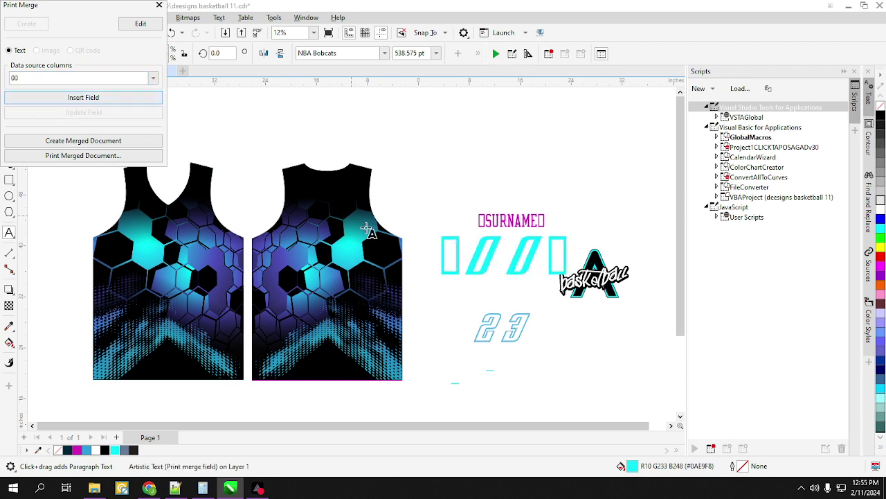
Step: Replace the smaller outlined 23 with the 00 merge field
double_click(500, 326)
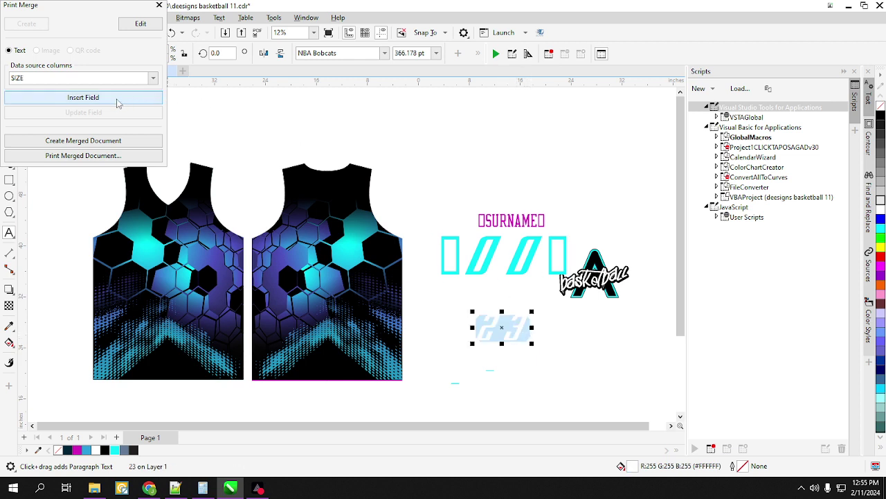
left_click(83, 78)
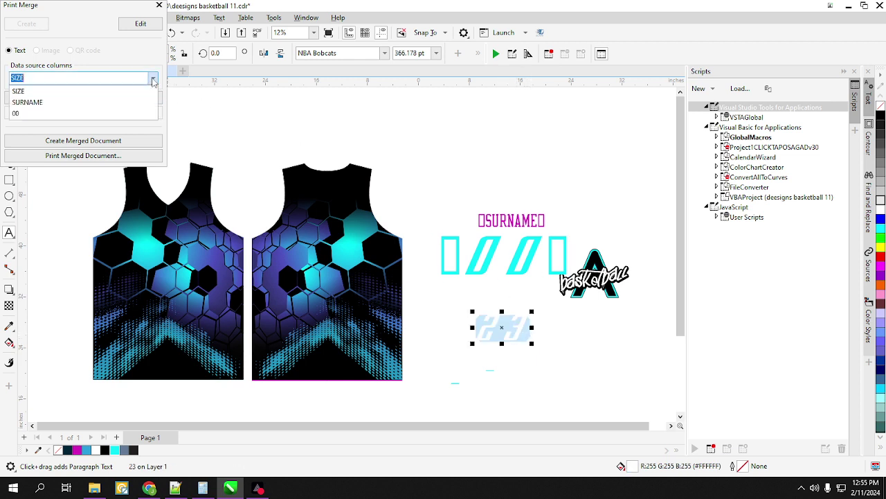
left_click(69, 113)
left_click(75, 98)
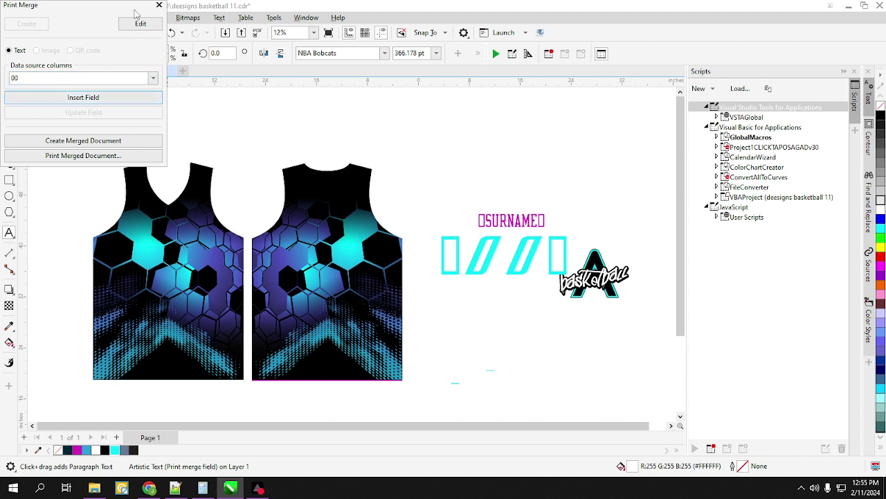
Step: Switch to the Pick tool and move the Print Merge dialog clear of the two jerseys
left_click_drag(82, 7, 139, 7)
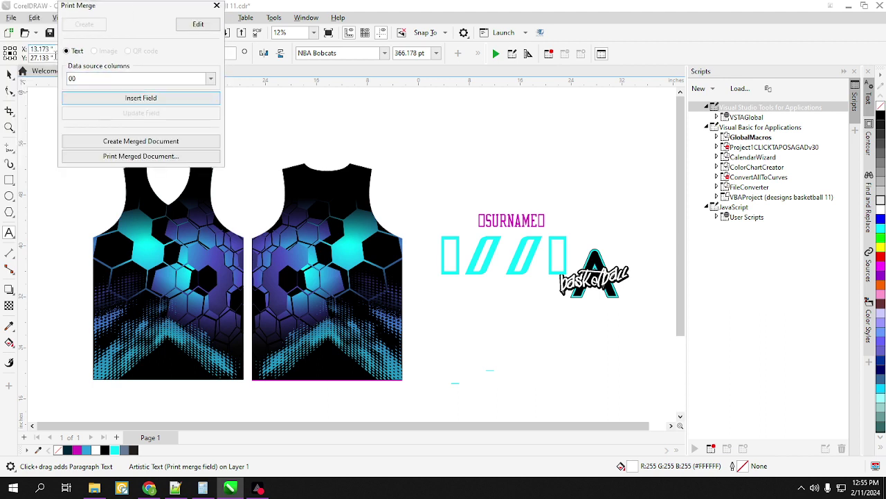
left_click(10, 74)
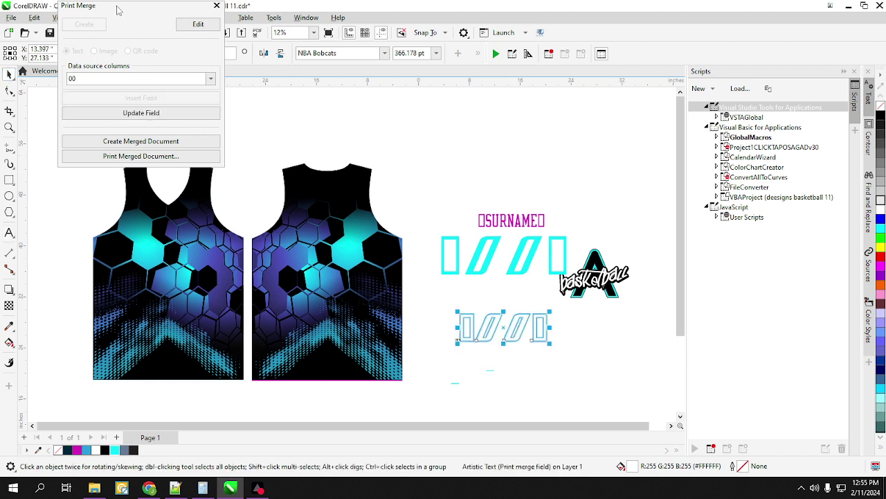
left_click_drag(117, 9, 596, 75)
left_click_drag(56, 115, 246, 407)
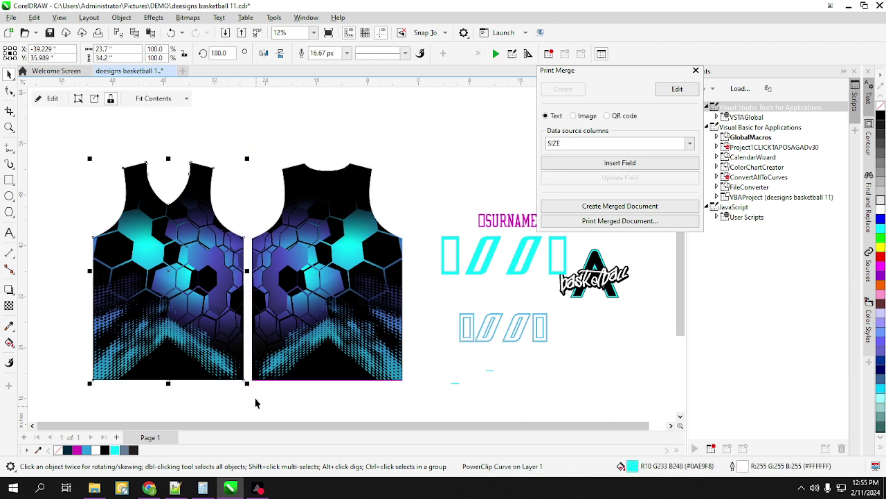
left_click(304, 138)
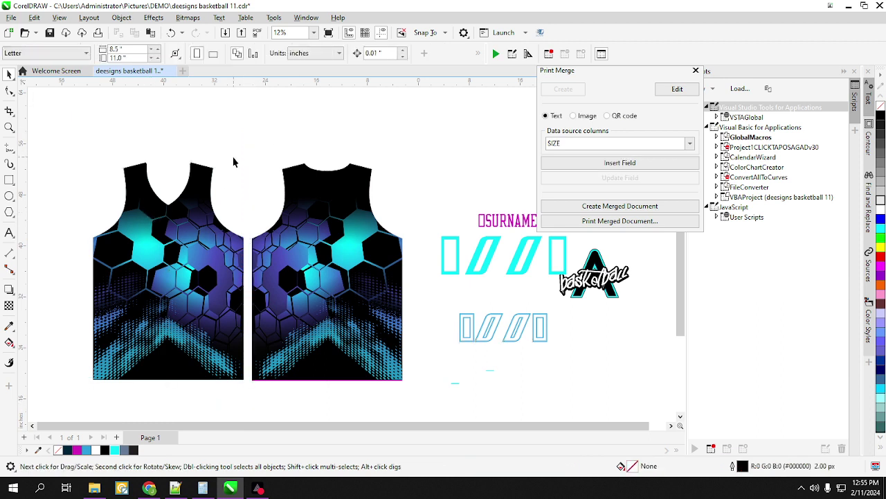
left_click_drag(230, 140, 425, 396)
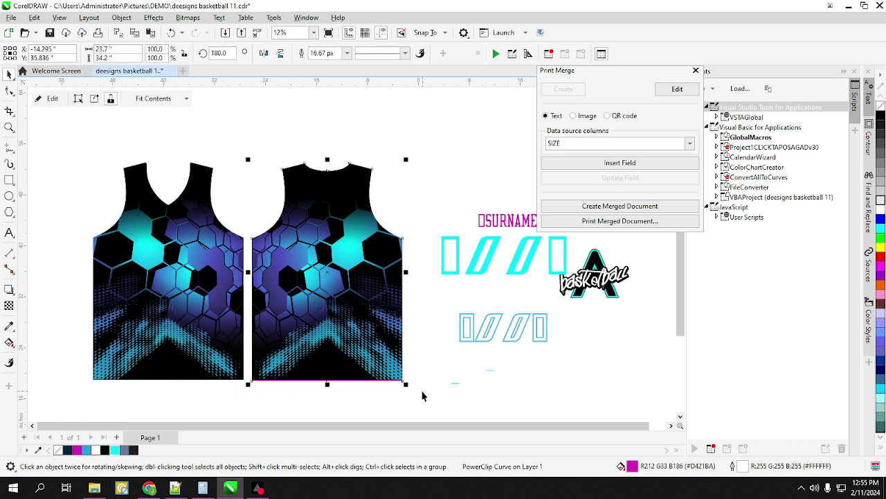
left_click(423, 396)
left_click(510, 222)
key("Escape")
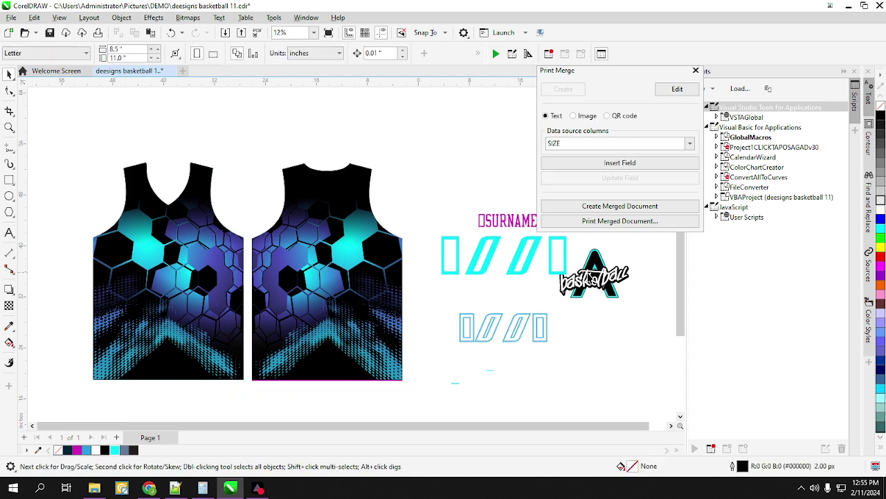
Step: Move the basketball logo group onto the chest of the front jersey
left_click(596, 279)
left_click(597, 280)
scroll(638, 296, "down", 1)
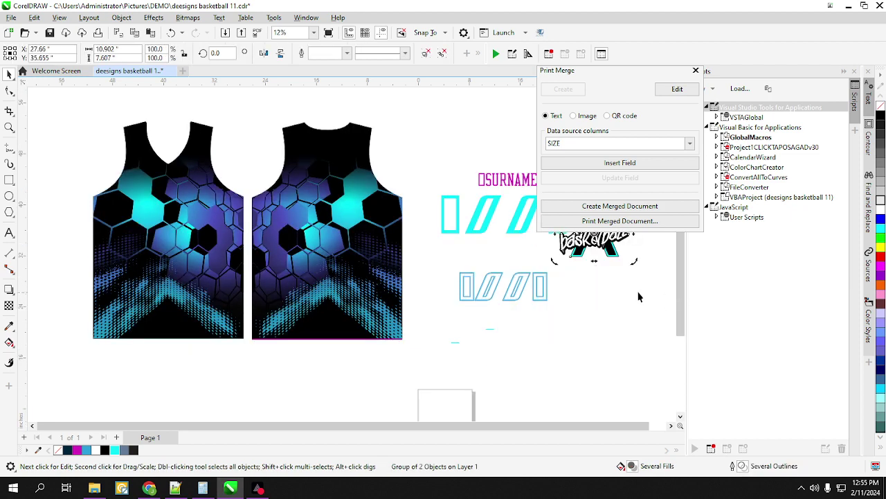
scroll(639, 290, "up", 1)
left_click(638, 291)
scroll(638, 291, "down", 2)
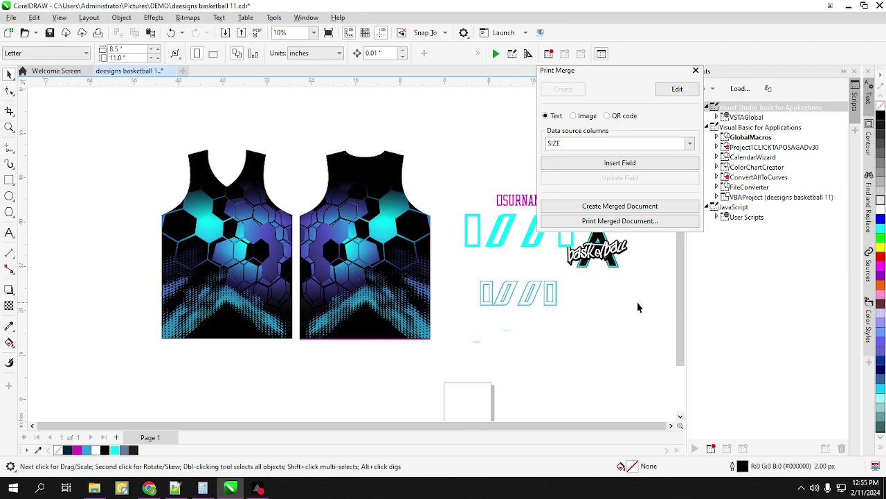
left_click_drag(599, 263, 235, 257)
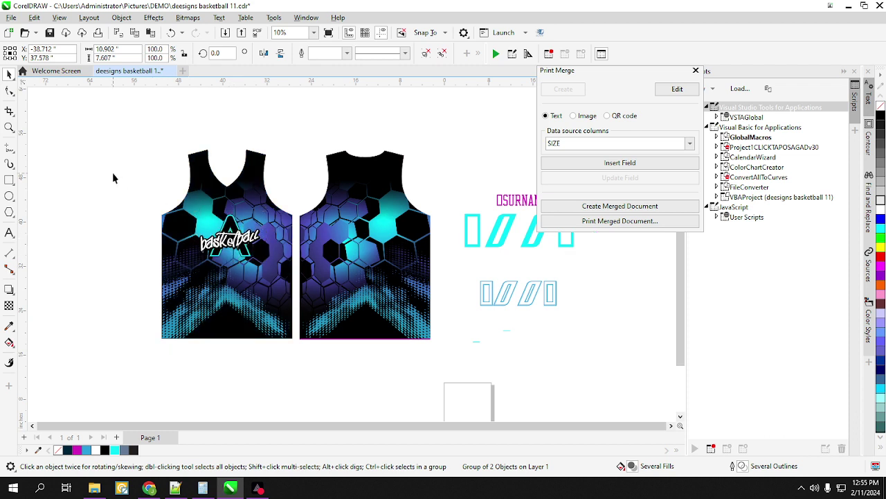
left_click_drag(111, 110, 298, 368)
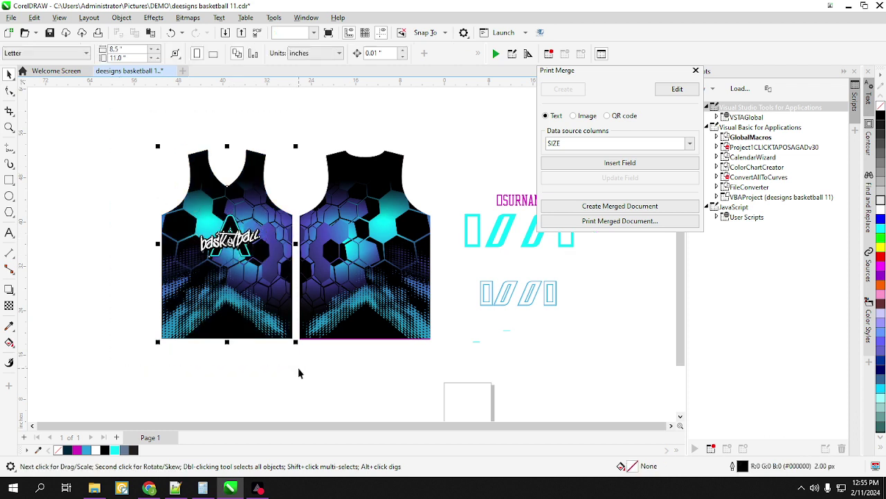
left_click(298, 373)
Step: Move the SURNAME merge field onto the upper part of the back jersey
left_click(178, 238)
left_click(359, 249)
left_click(486, 184)
left_click_drag(514, 201, 358, 197)
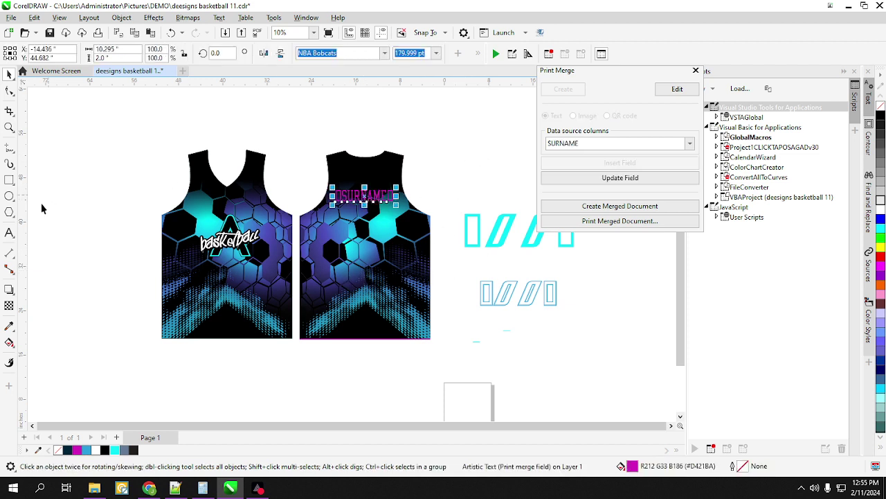
Step: Set the SURNAME merge field's text alignment to center using the Text tool
left_click(9, 233)
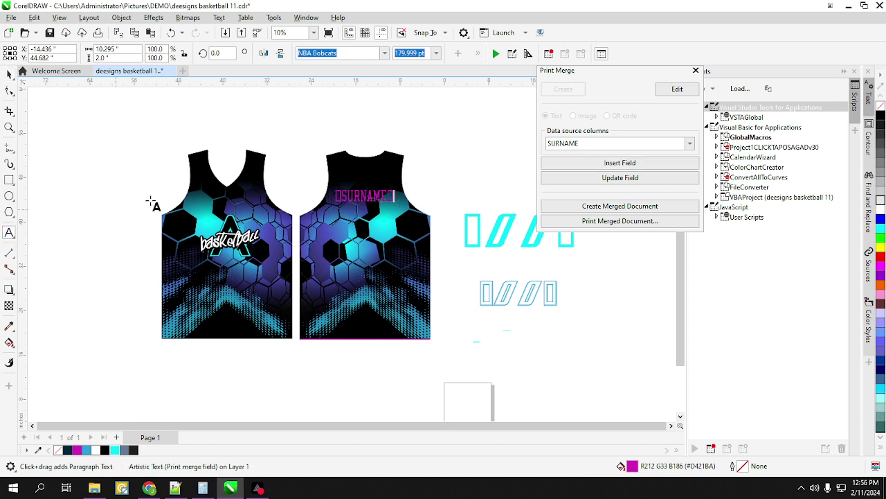
left_click(378, 194)
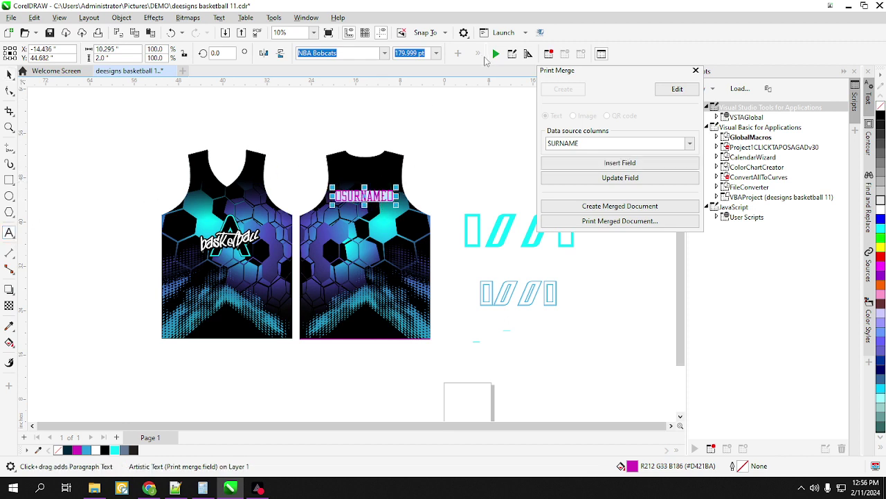
left_click(478, 54)
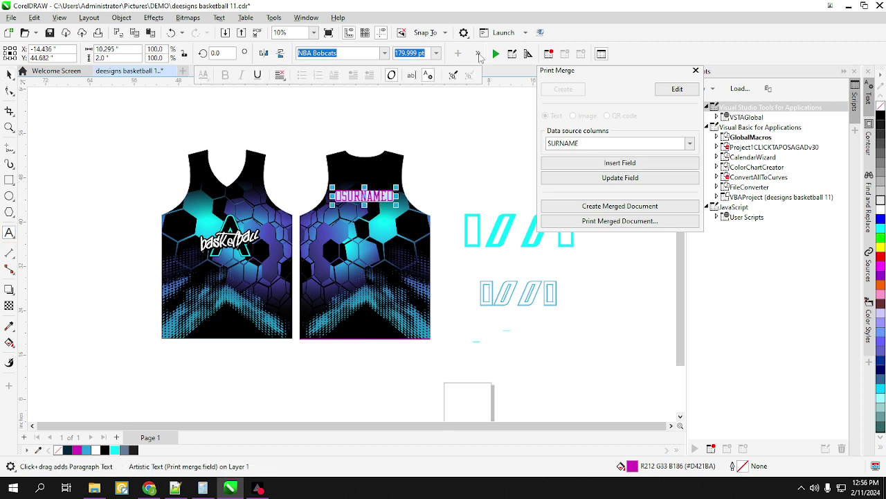
left_click(280, 75)
left_click(290, 113)
Step: Check the text alignment of the large cyan 00 field and the smaller outlined 00 field
left_click(504, 237)
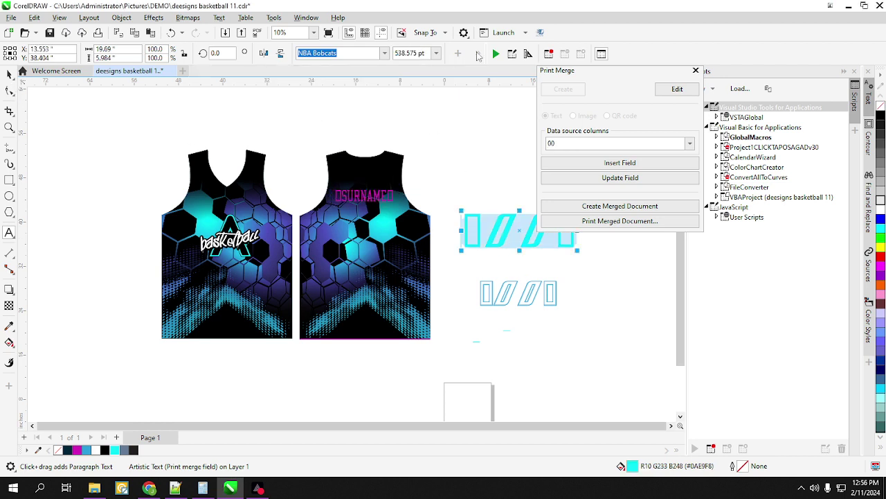
left_click(478, 54)
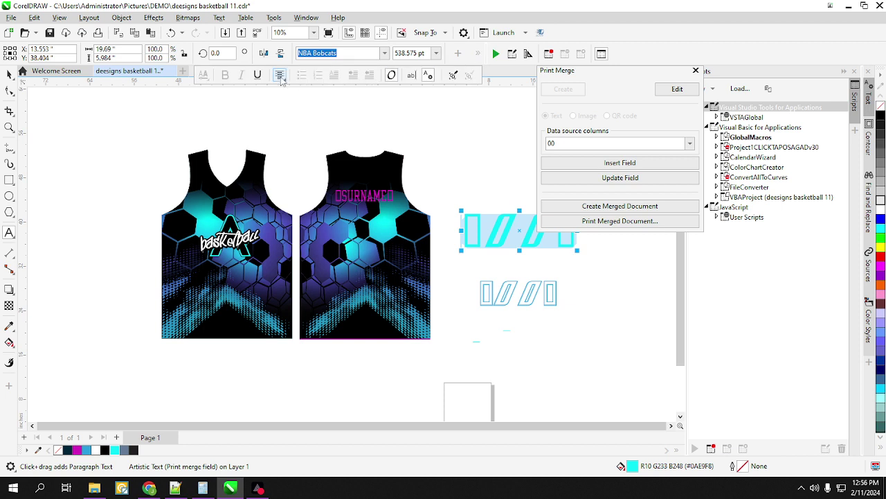
left_click(522, 294)
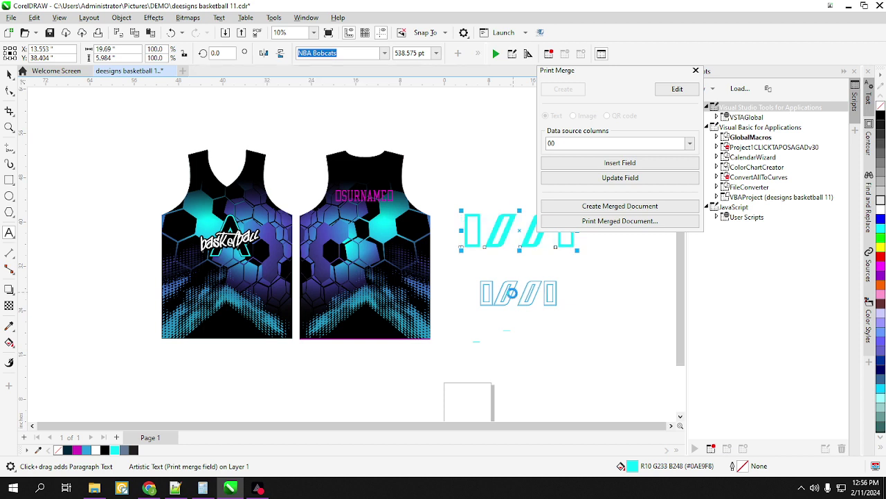
left_click(477, 55)
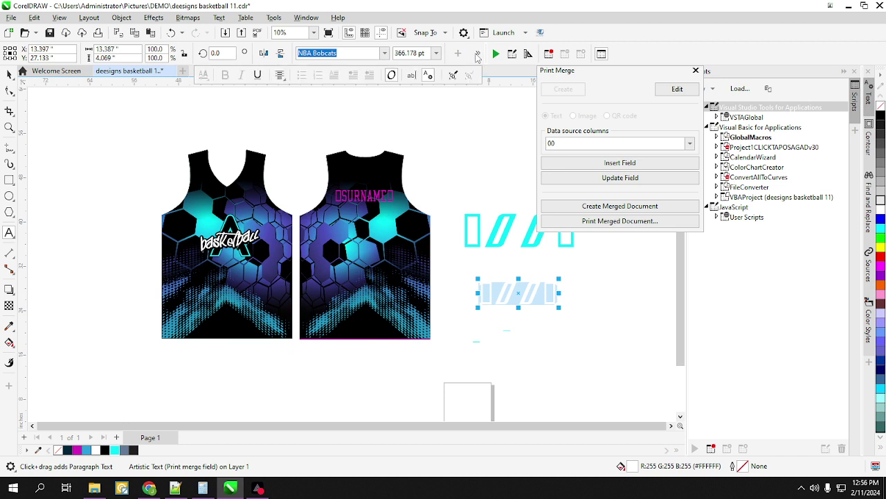
left_click(9, 74)
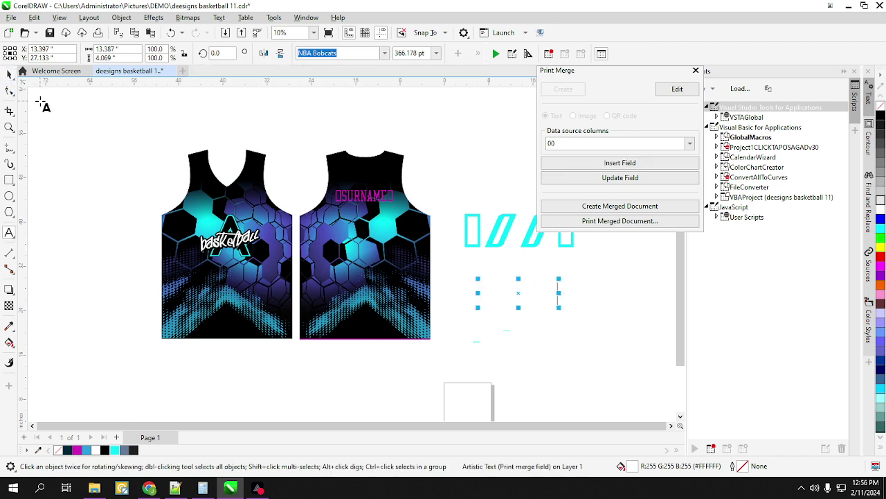
Step: Select the SURNAME field together with the back jersey and center it horizontally on the jersey
left_click(490, 269)
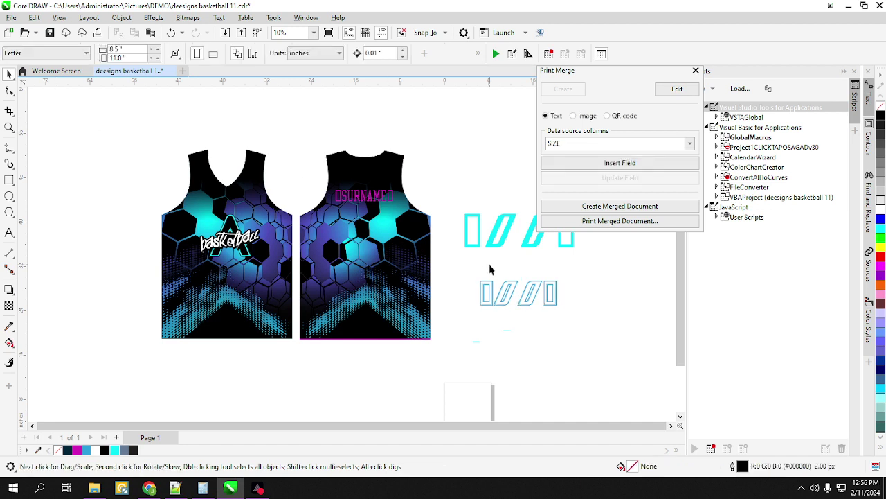
left_click(510, 231)
left_click(368, 198)
left_click(367, 261, "shift")
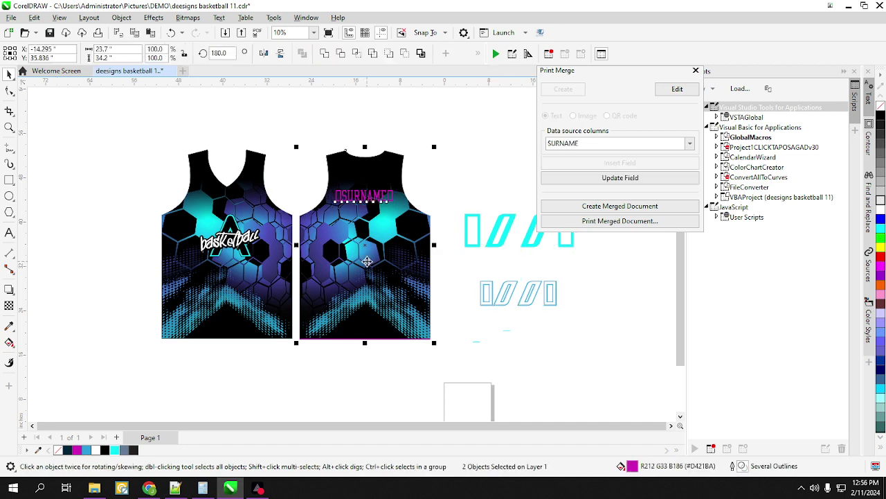
Step: Place the large cyan 00 field below the surname on the back jersey and the outlined 00 field below the logo on the front
left_click_drag(511, 239, 356, 225)
left_click_drag(520, 297, 221, 275)
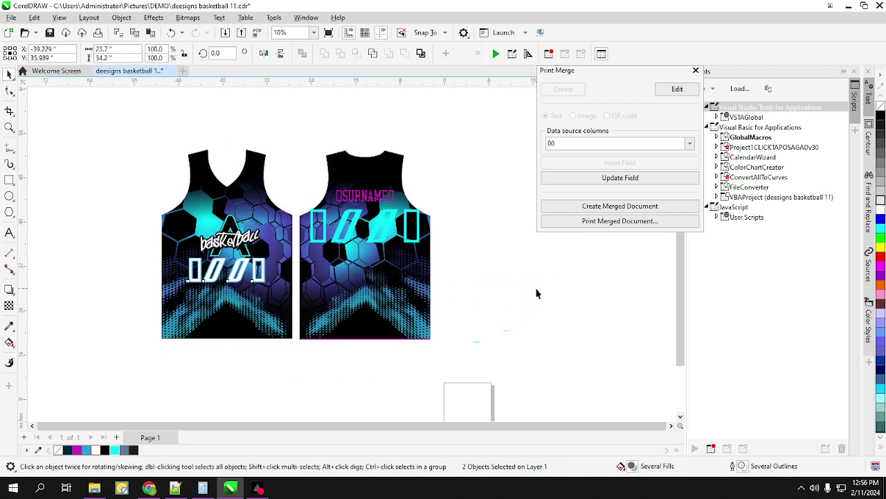
left_click(536, 293)
Step: Apply an Envelope to the SURNAME field and stretch its left edge slightly outward
left_click(356, 201)
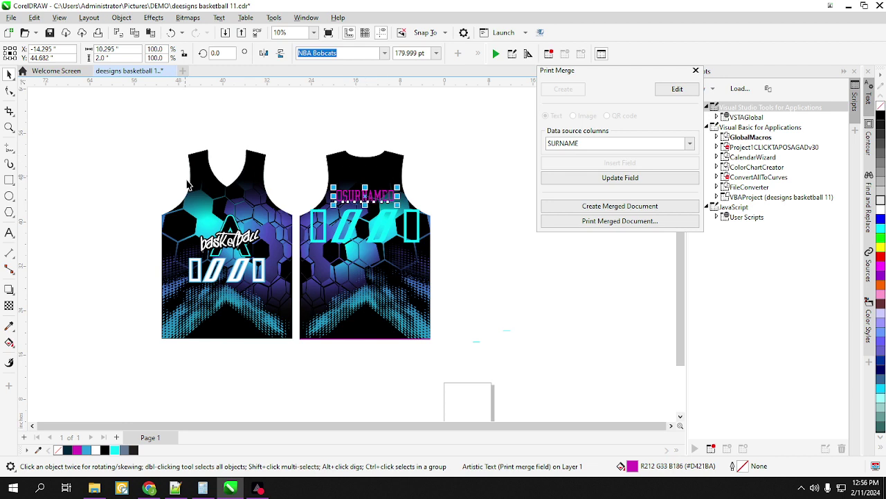
left_click(9, 292)
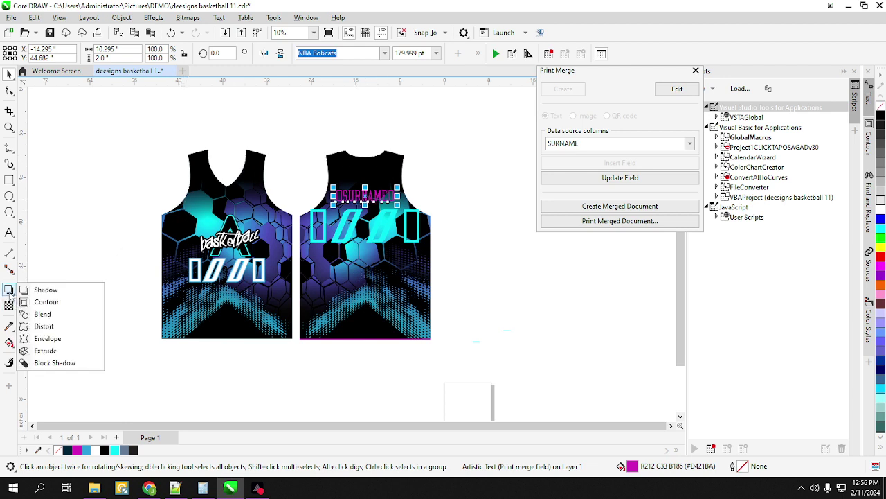
left_click(47, 337)
scroll(373, 208, "up", 3)
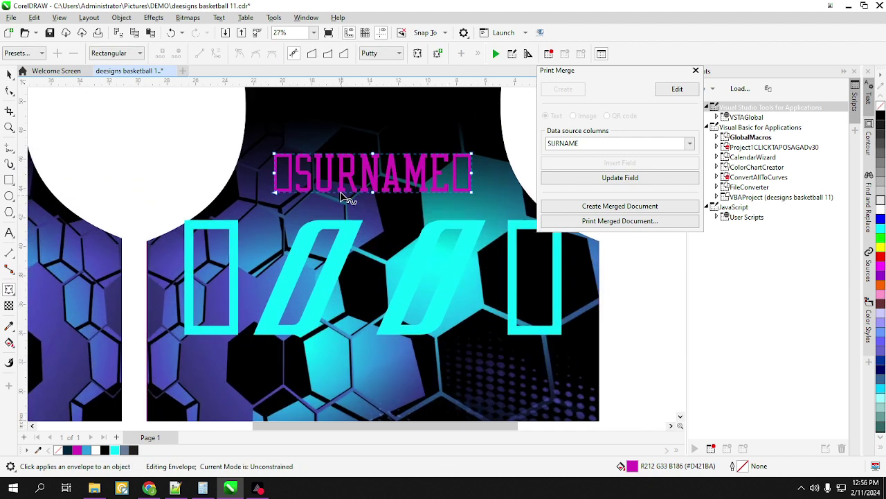
scroll(347, 199, "up", 2)
left_click(241, 166)
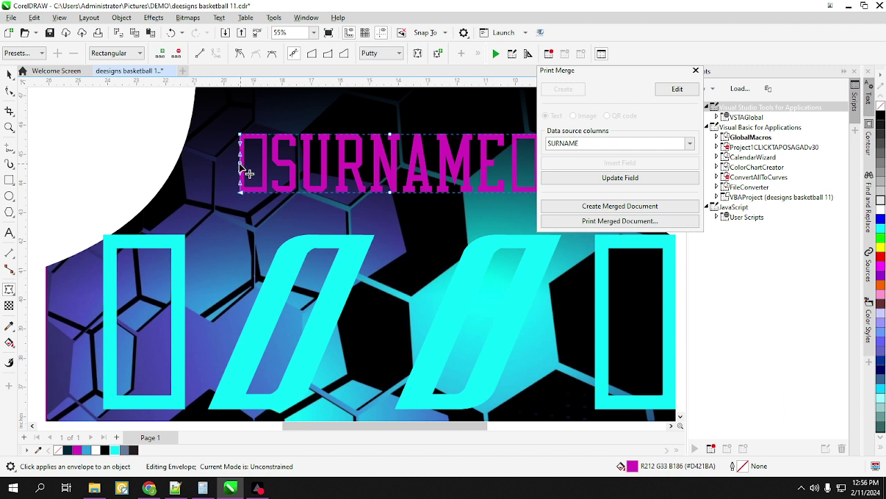
left_click_drag(231, 126, 223, 170)
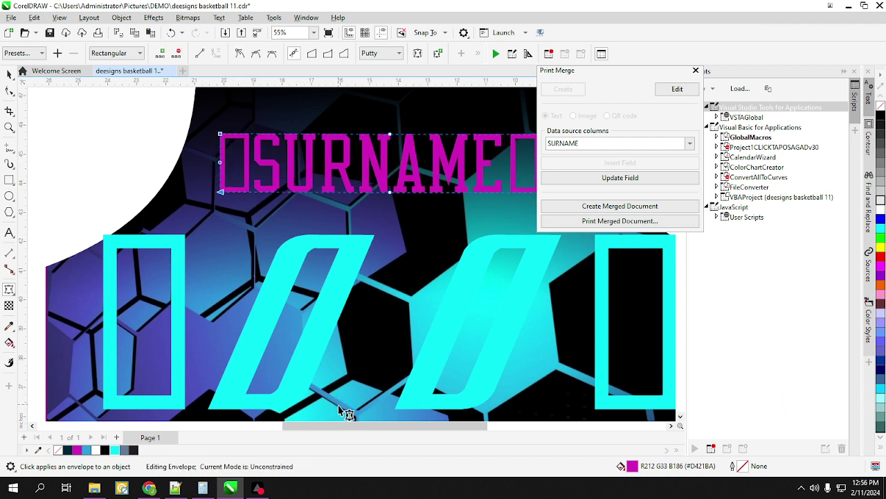
Step: Stretch the right edge of the SURNAME envelope slightly outward to match the left, and return to the Pick tool
left_click_drag(346, 425, 375, 425)
left_click_drag(457, 163, 488, 164)
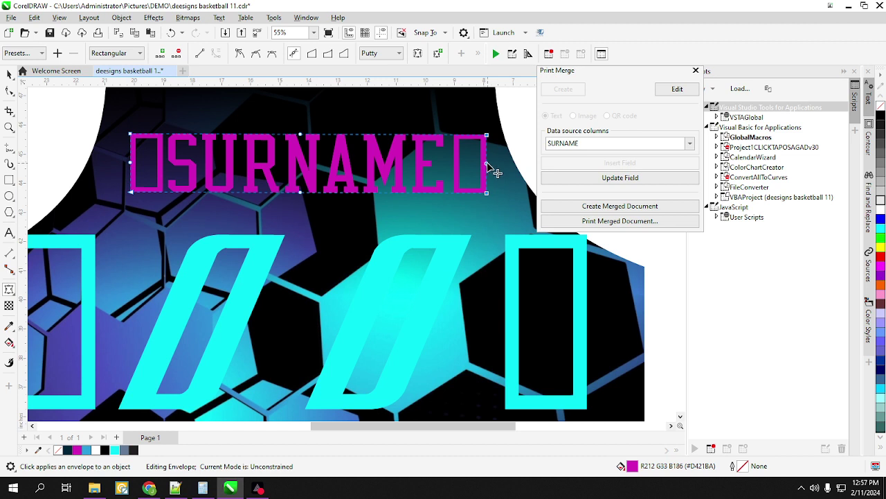
left_click_drag(487, 164, 478, 164)
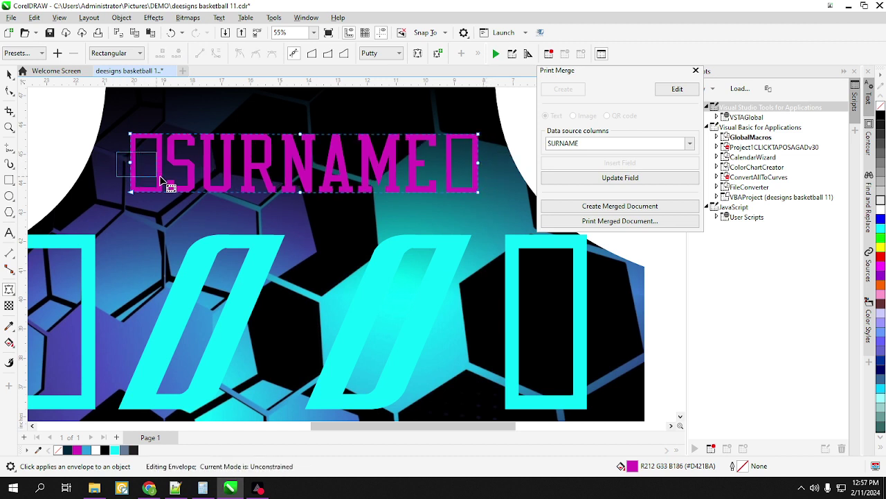
left_click(507, 179)
scroll(379, 219, "down", 3)
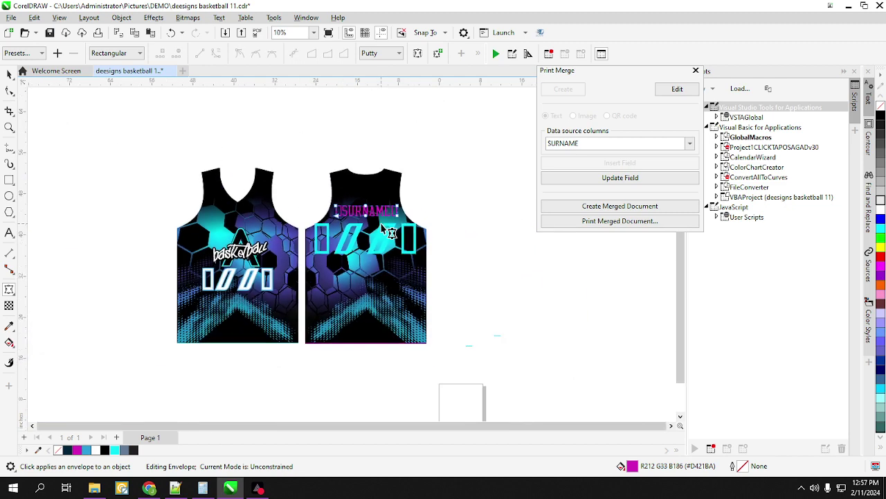
left_click(9, 74)
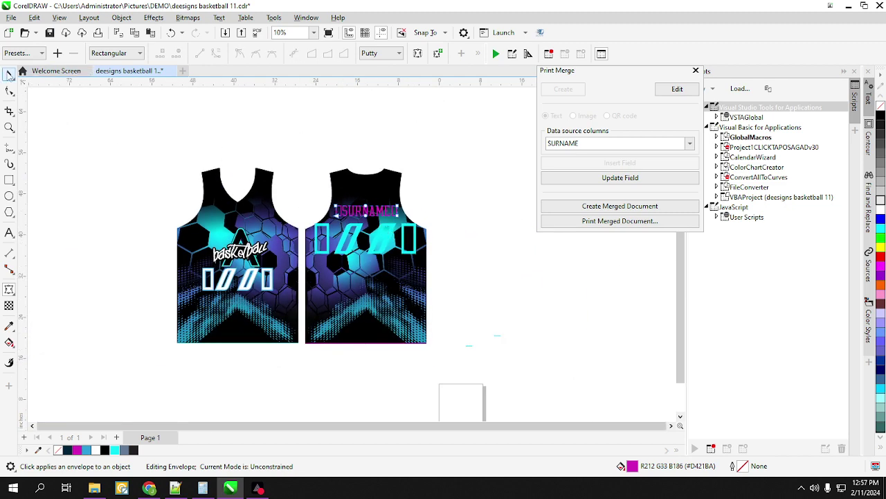
left_click(137, 218)
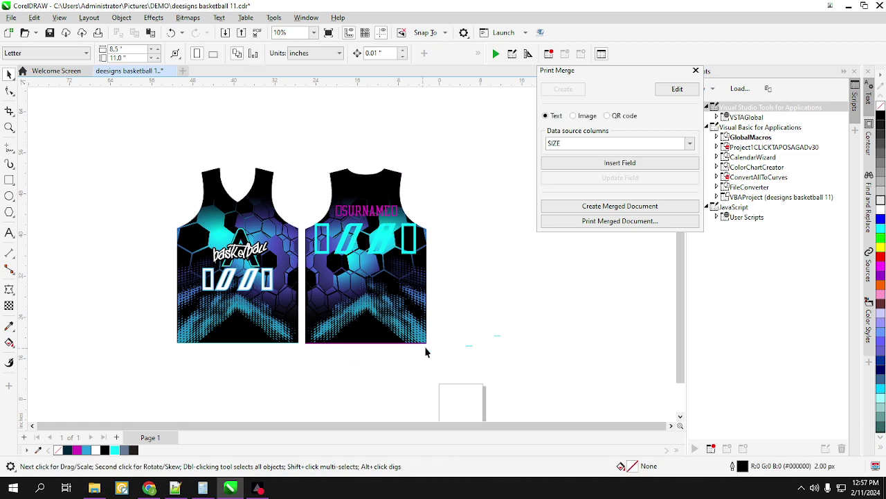
Step: Move one SIZE merge field to the bottom center of the front jersey, just above the hem
left_click(484, 343)
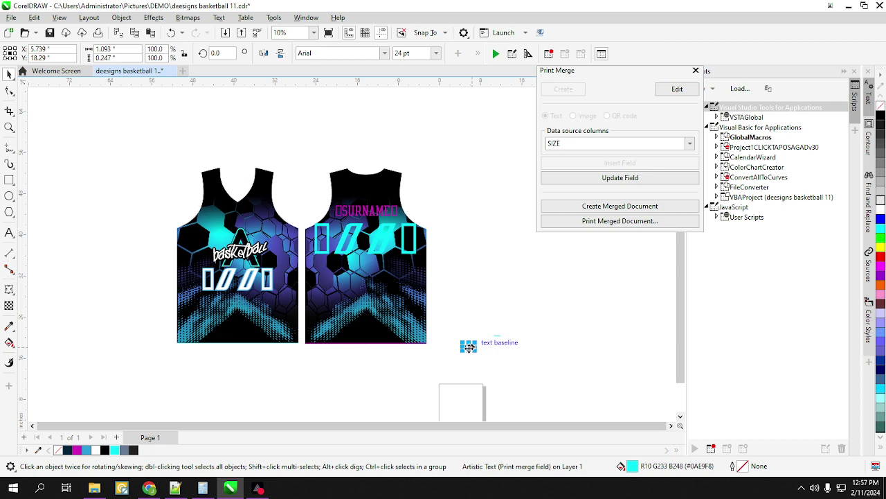
left_click_drag(471, 346, 242, 348)
scroll(240, 344, "up", 6)
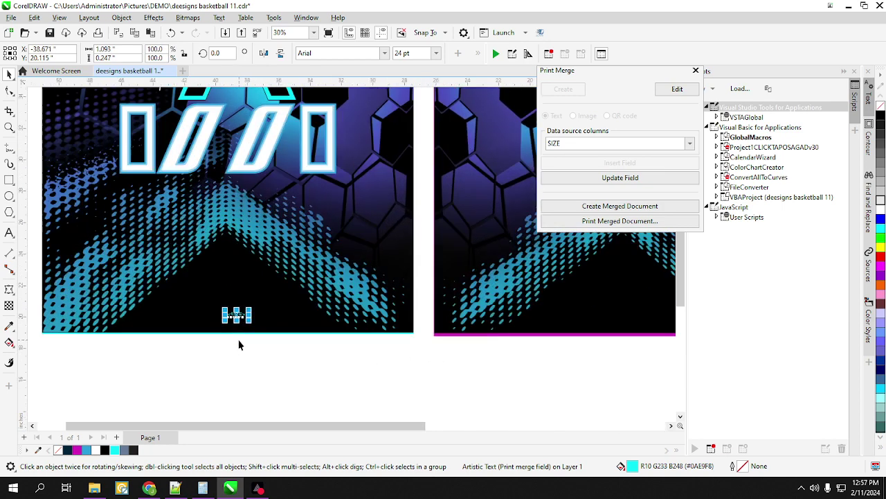
left_click_drag(235, 287, 236, 319)
Step: Move the other SIZE merge field to the bottom center of the back jersey and deselect it with the Pick tool
left_click_drag(233, 425, 529, 421)
scroll(476, 392, "down", 4)
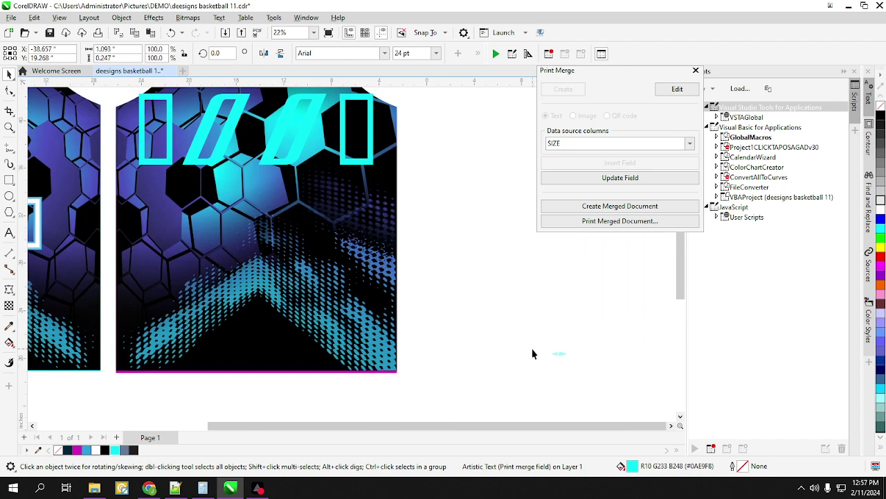
left_click_drag(569, 357, 249, 372)
scroll(288, 369, "down", 2)
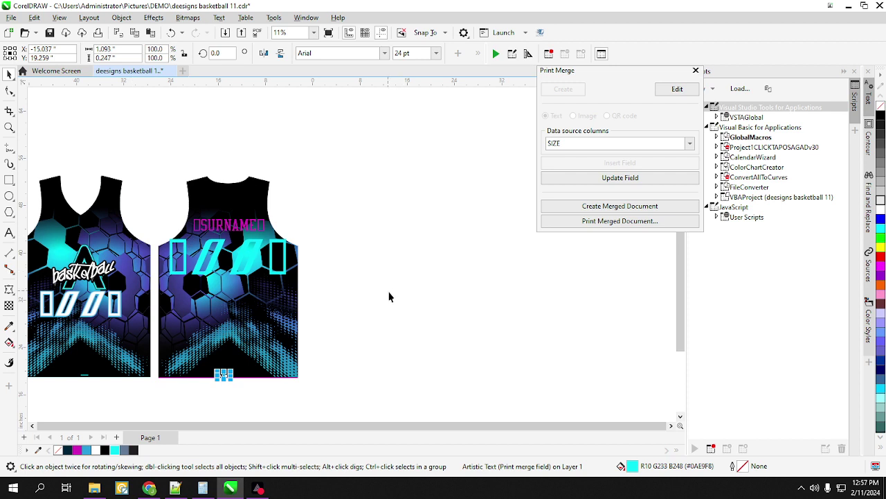
key("h")
left_click_drag(385, 308, 578, 290)
left_click(9, 74)
left_click(156, 124)
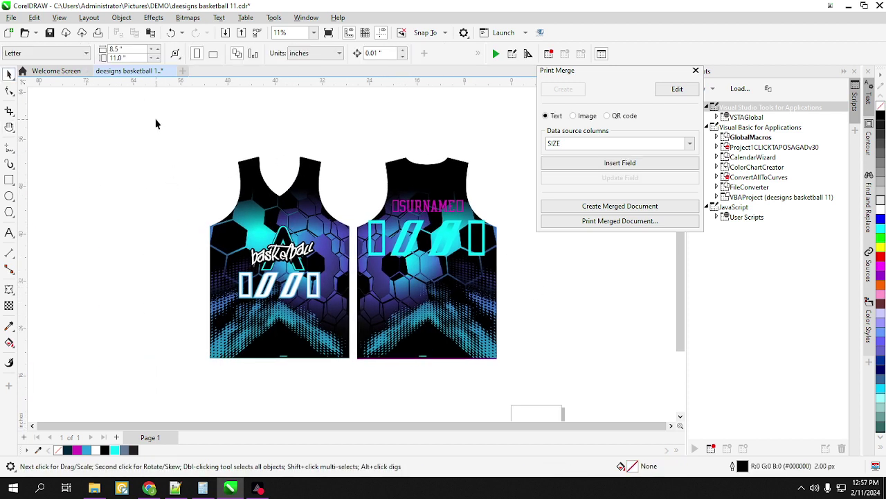
Step: Group the front jersey with its merge fields, and group the back jersey with its merge fields
left_click_drag(156, 124, 362, 385)
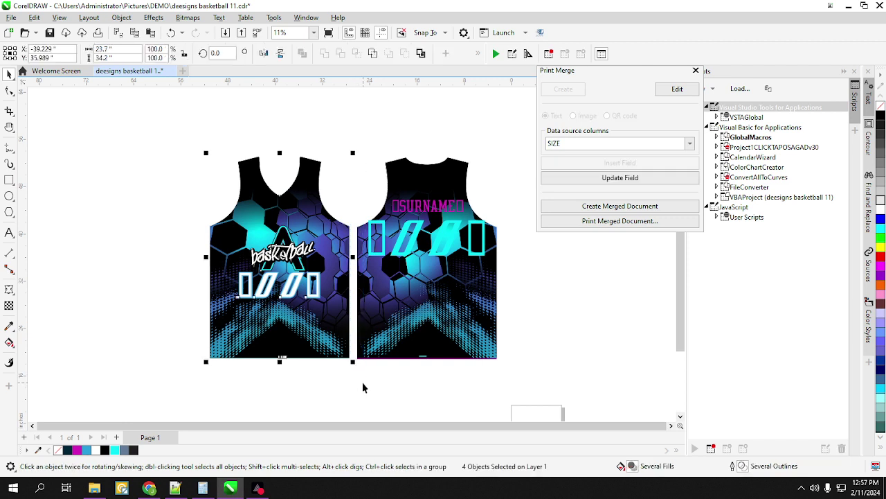
left_click(364, 385)
left_click_drag(347, 138, 534, 387)
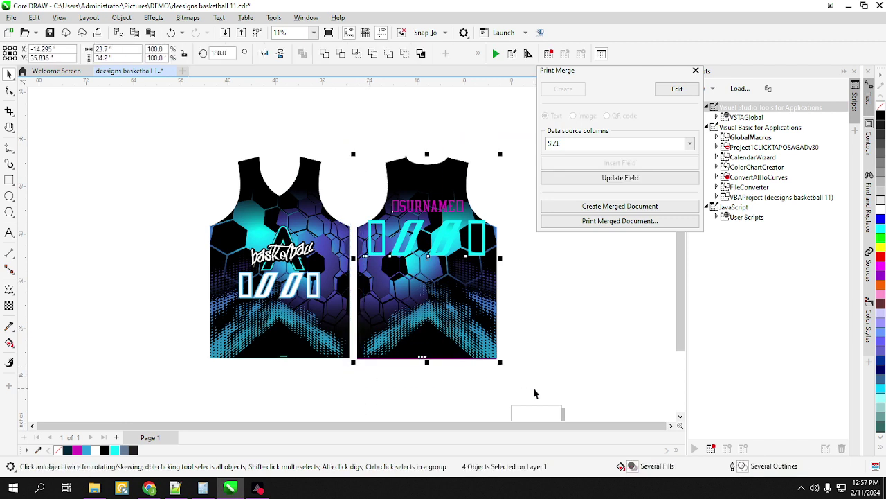
left_click(594, 365)
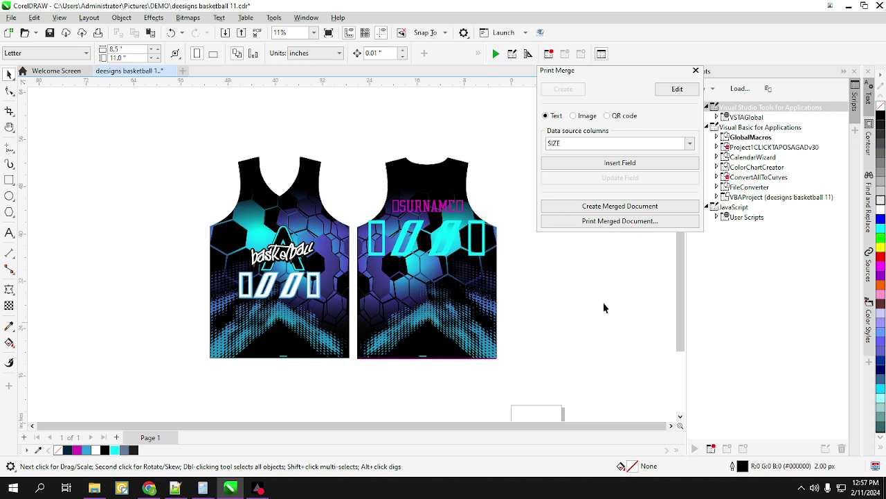
Step: Create the merged document from the print merge and check the grouped front jersey on page 1
left_click(604, 205)
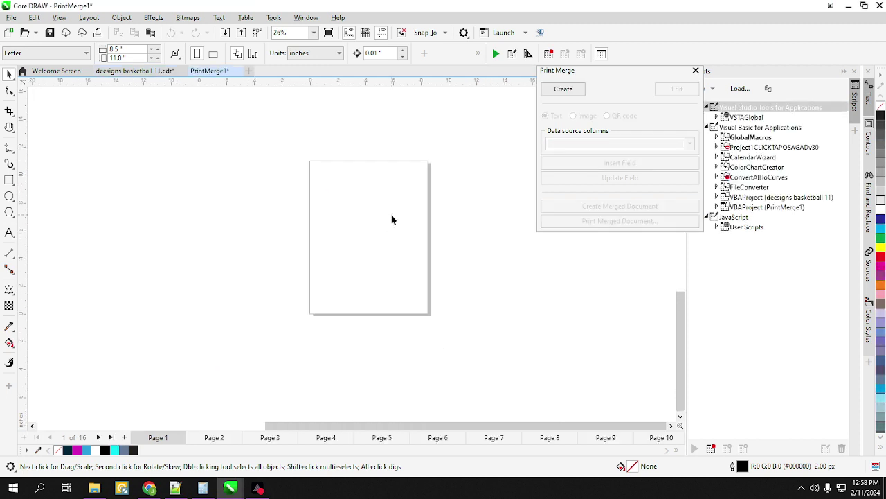
key("F4")
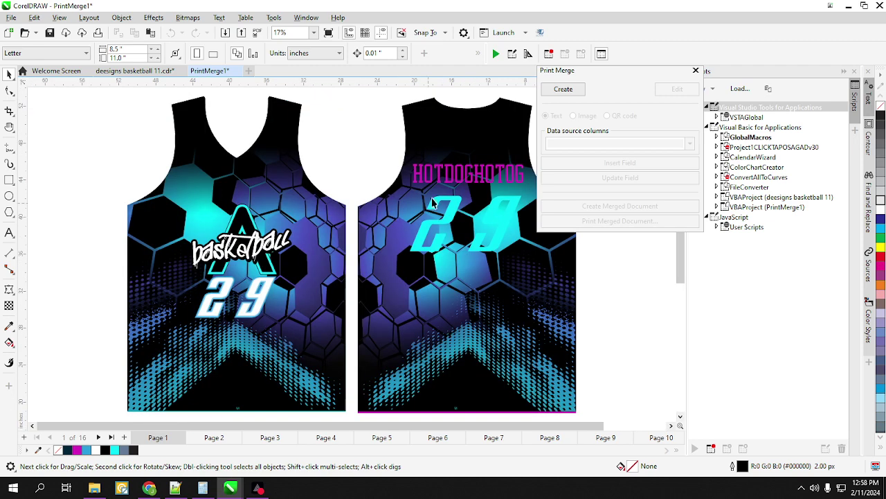
left_click_drag(628, 72, 684, 96)
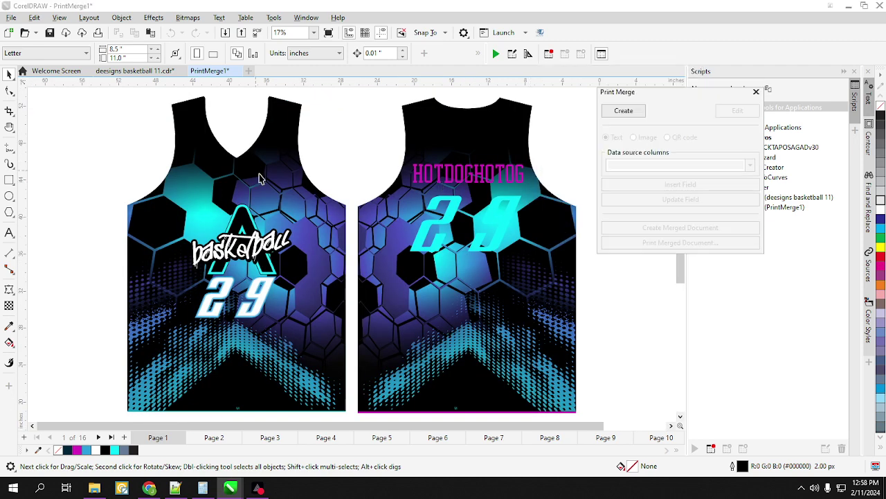
left_click(218, 223)
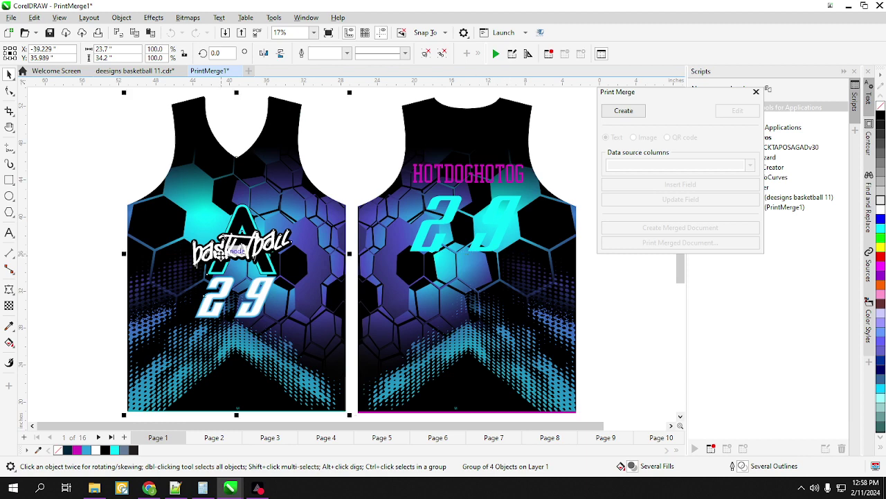
left_click(651, 309)
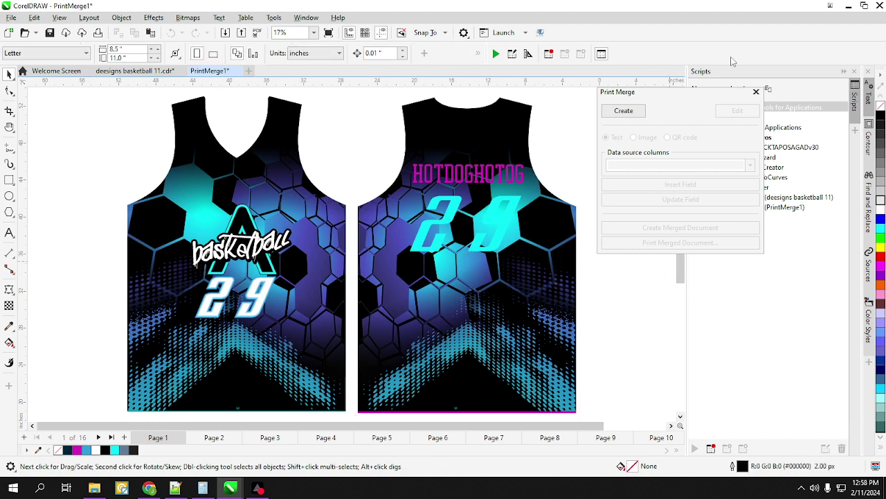
Step: Try to launch the custom jersey sizing macro, and dismiss its message
left_click_drag(726, 94, 669, 87)
left_click(540, 32)
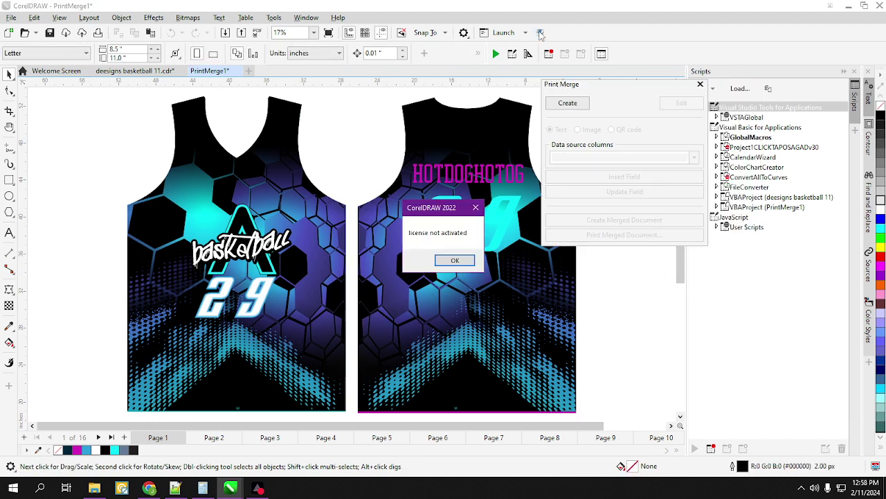
left_click(456, 261)
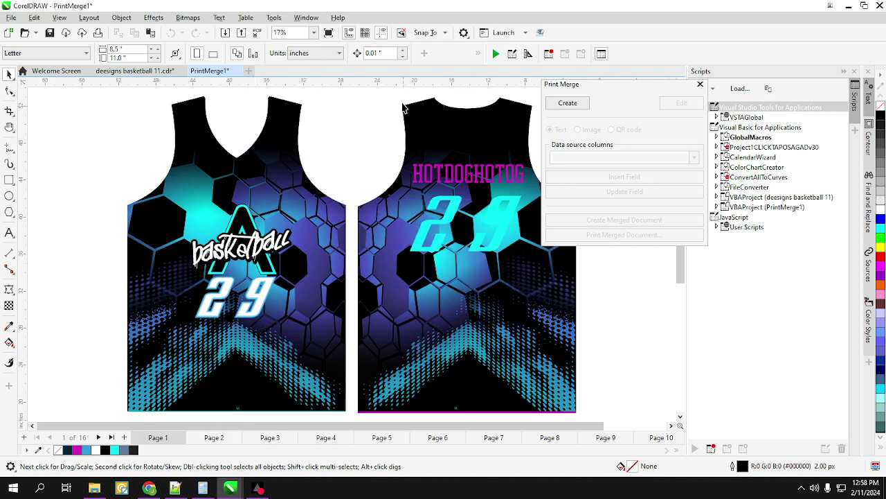
Step: Open the Script Editor from the merged document
left_click(231, 488)
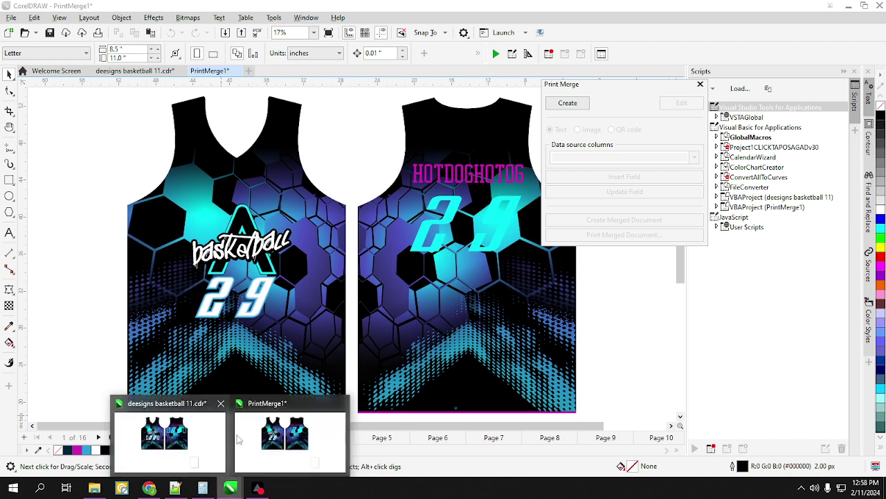
left_click(661, 28)
left_click(274, 17)
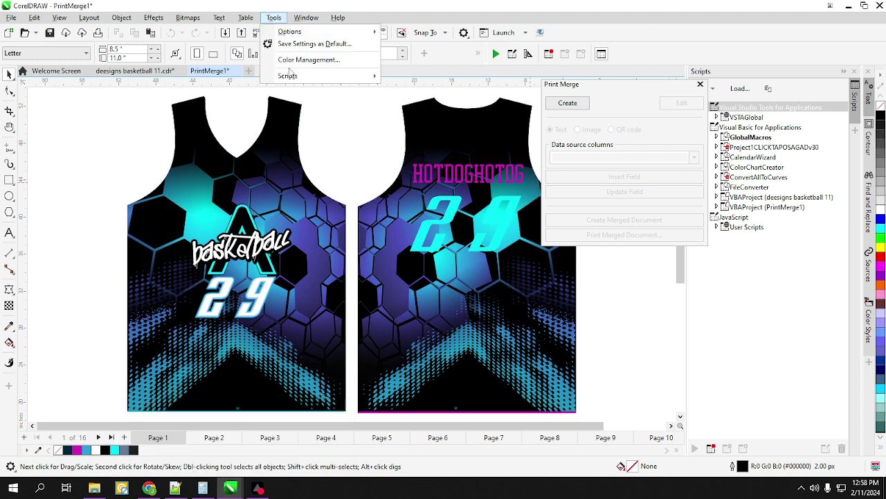
mouse_move(291, 77)
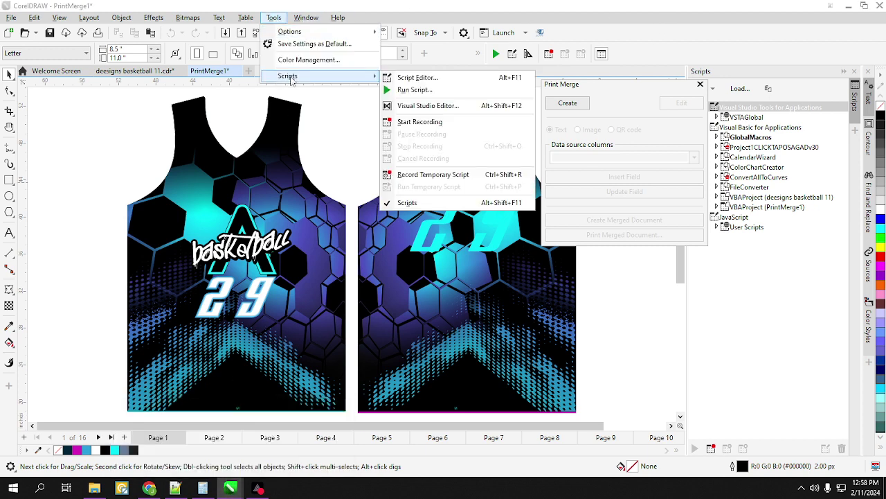
left_click(459, 81)
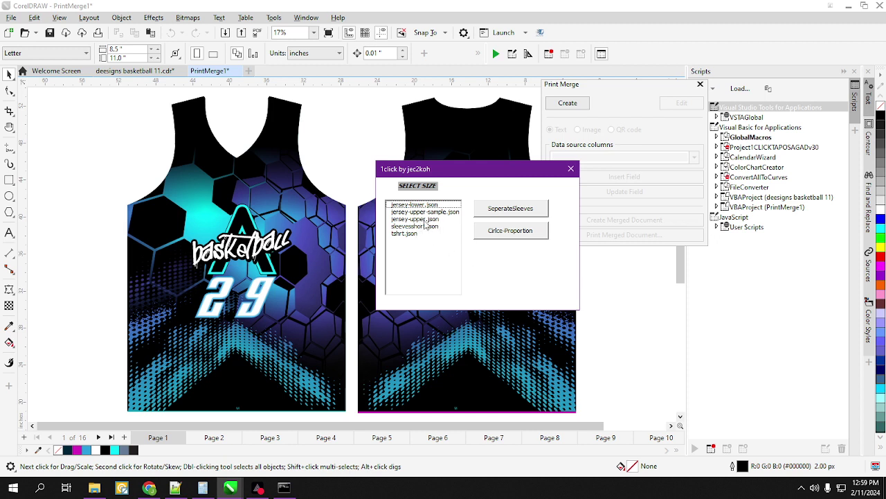
Step: Resize the jerseys on all merged pages with the jersey-upper.json size set, and close the macro and Print Merge windows
left_click(426, 222)
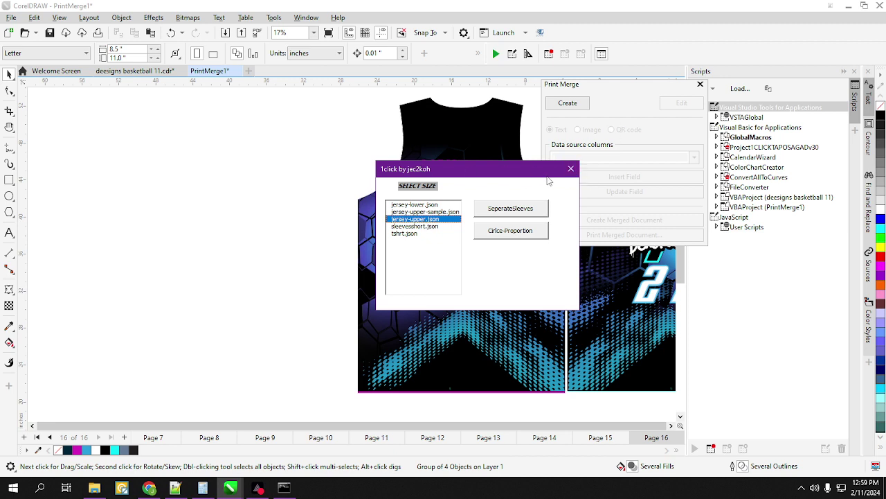
left_click(569, 170)
left_click(700, 84)
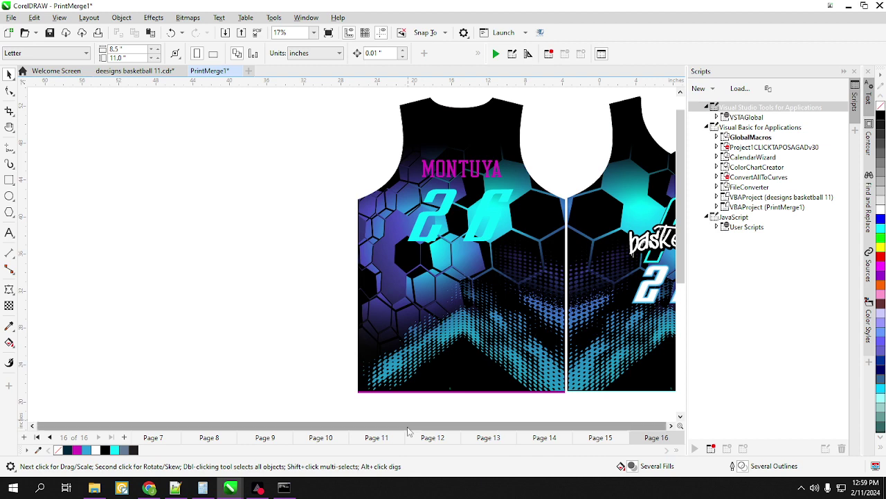
Step: Inspect the resized front and back jerseys on page 16 and the gap between them
scroll(500, 301, "down", 3)
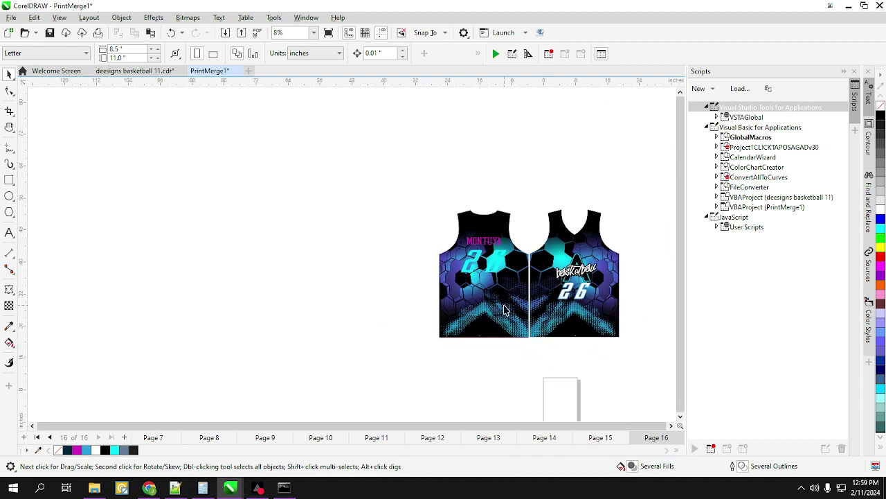
left_click(497, 305)
left_click(589, 292)
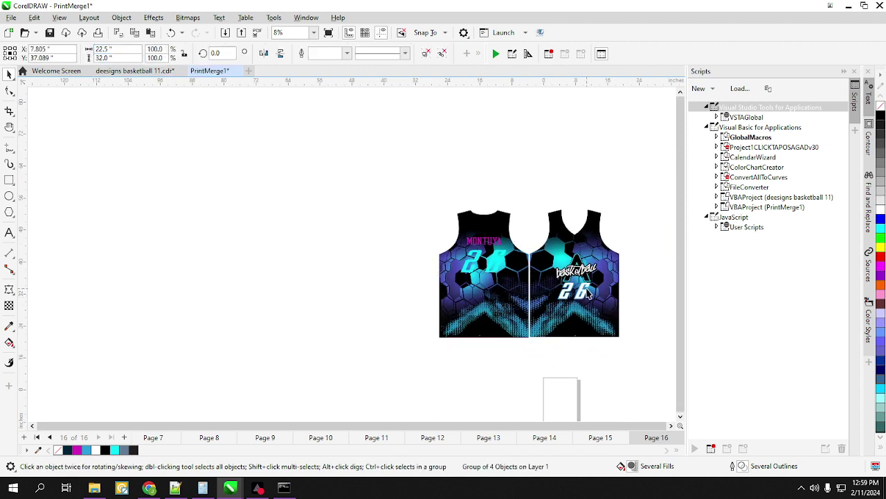
left_click(651, 277)
scroll(534, 277, "up", 5)
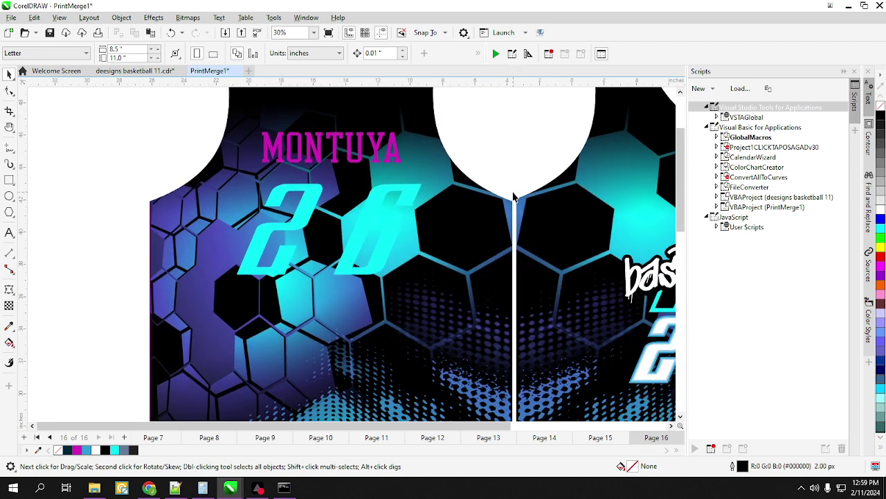
scroll(527, 238, "down", 3)
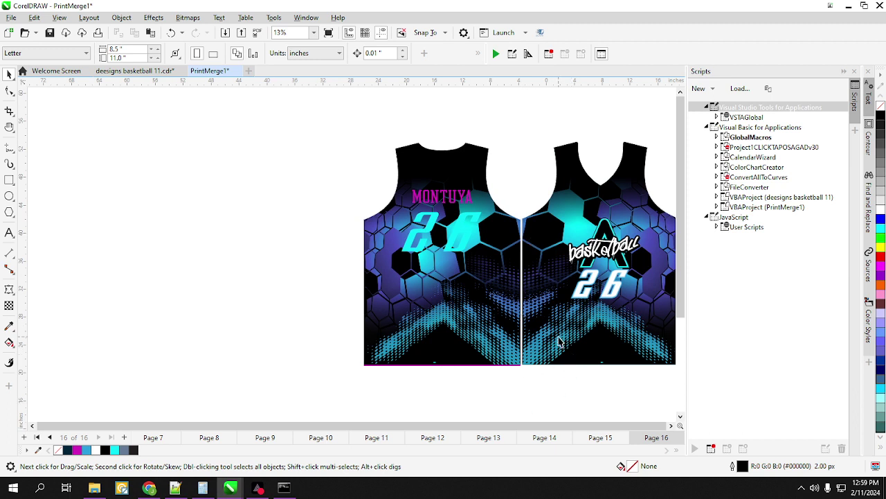
Step: Select the back jersey on page 16 and show the jersey-upper-sample.json size table beside it in a narrowed Notepad++ window
left_click(438, 295)
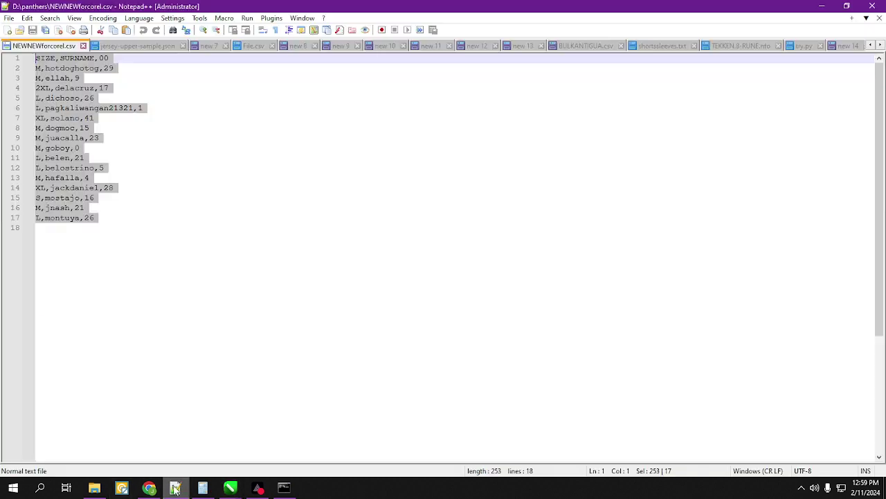
left_click(176, 488)
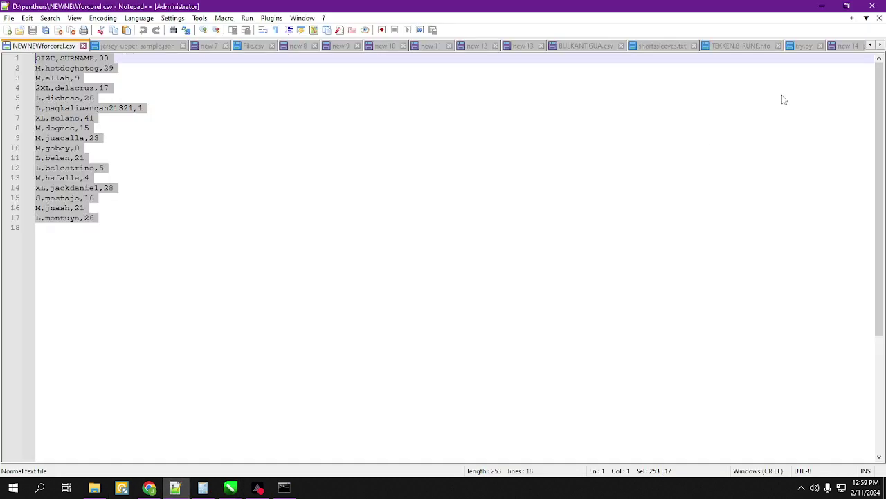
left_click(846, 7)
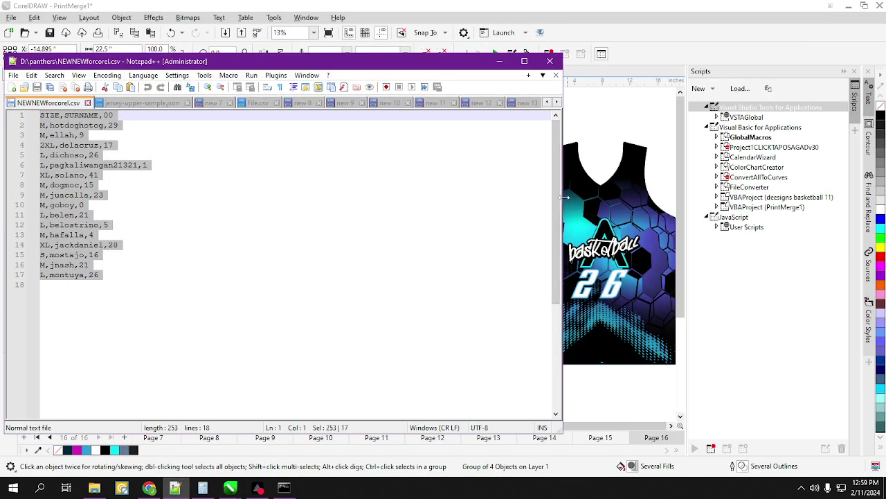
left_click_drag(564, 197, 322, 199)
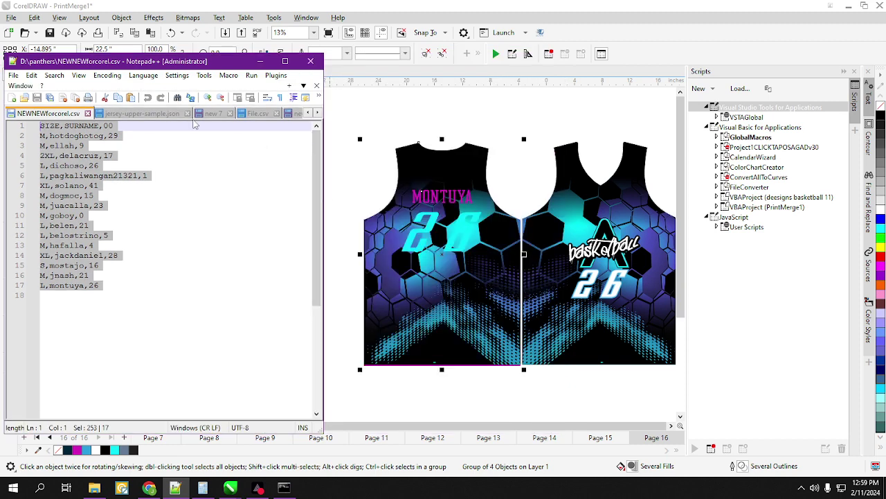
left_click(141, 114)
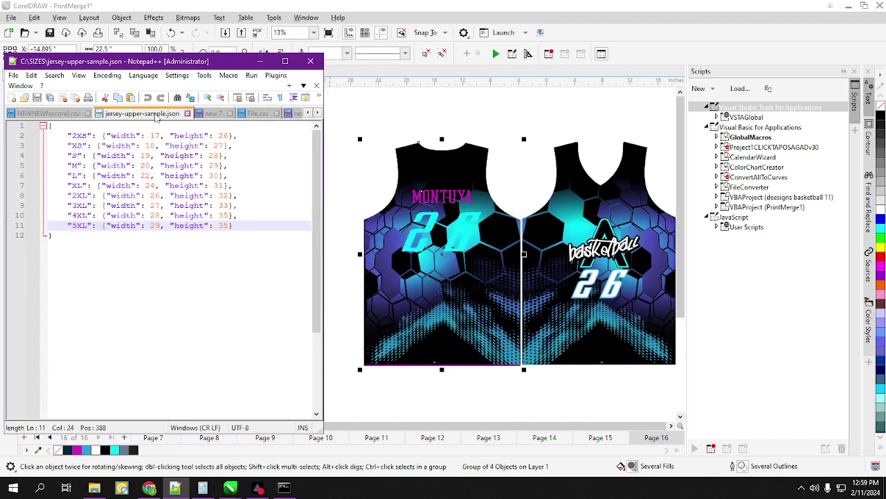
Step: Open jersey-lower.json from the C:\SIZES folder in Notepad, and minimize the File Explorer and Notepad++ windows
left_click(94, 488)
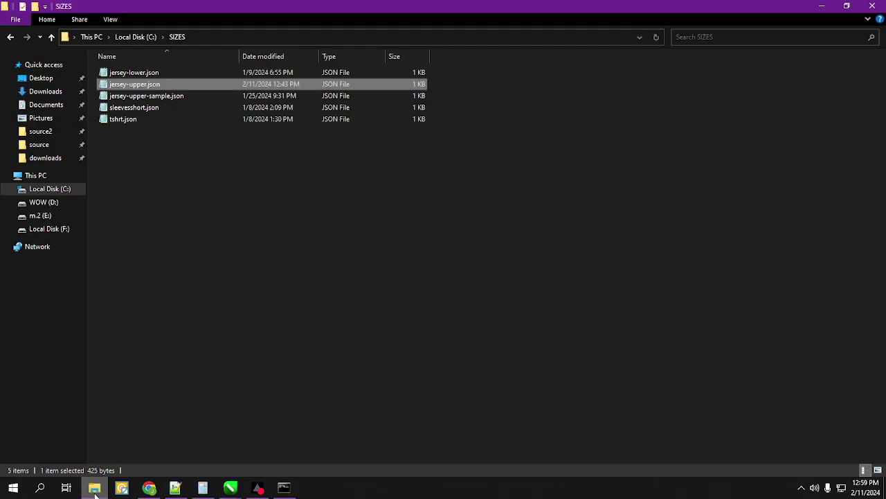
right_click(128, 74)
left_click(143, 95)
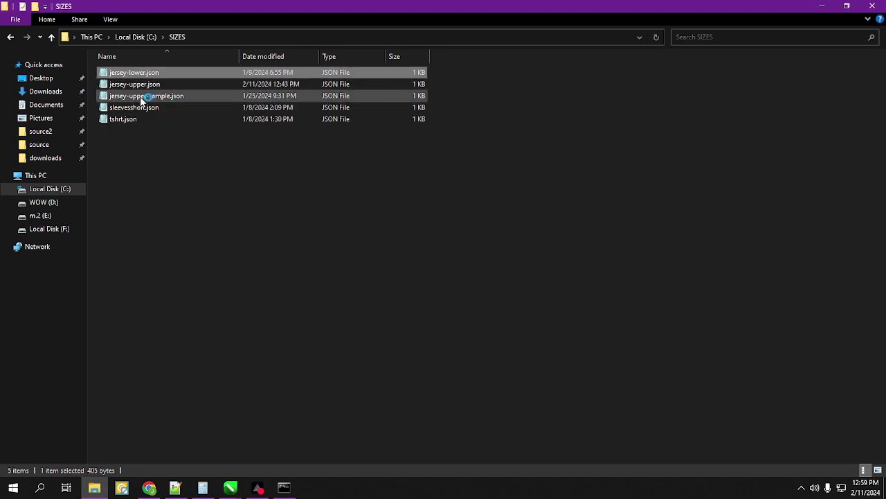
left_click(822, 7)
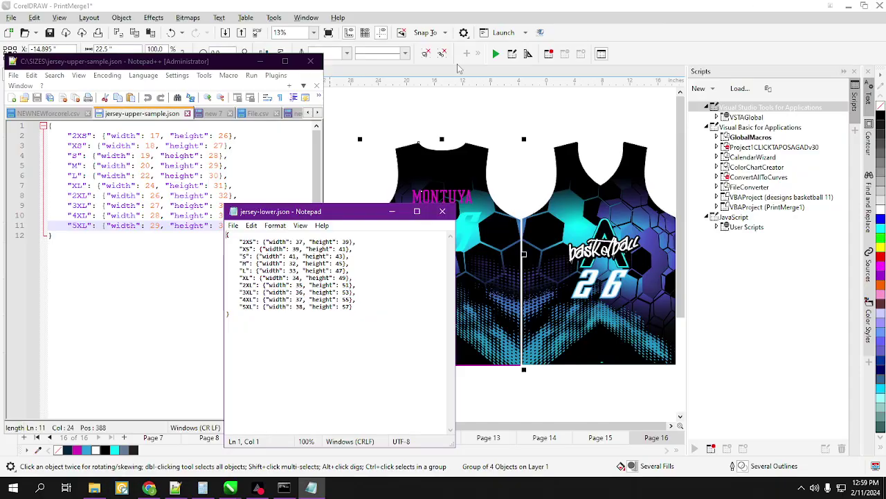
left_click(260, 64)
left_click_drag(348, 220, 190, 143)
Step: Select the back jersey and examine the size label above its hem alongside the jersey-lower.json size table
left_click(334, 340)
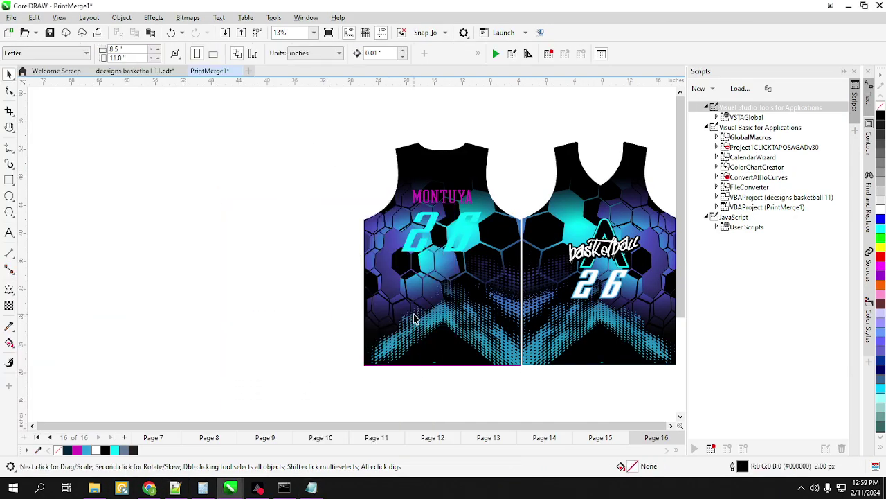
left_click(418, 317)
left_click(311, 488)
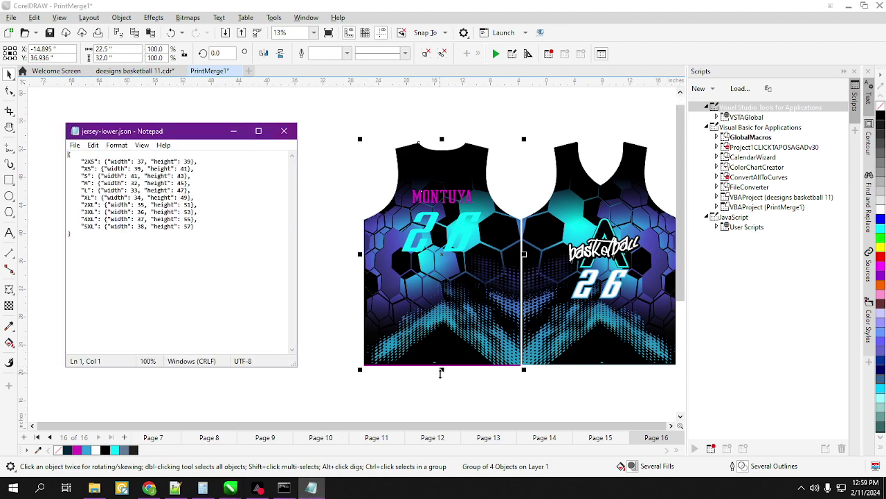
scroll(438, 368, "up", 3)
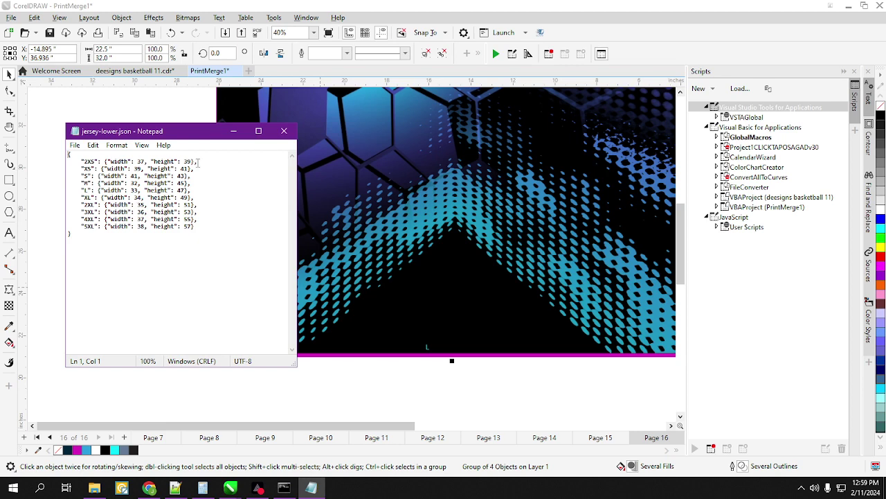
Step: Close jersey-lower.json in Notepad and jersey-upper-sample.json in Notepad++, and return to the merged CorelDRAW document
left_click(281, 133)
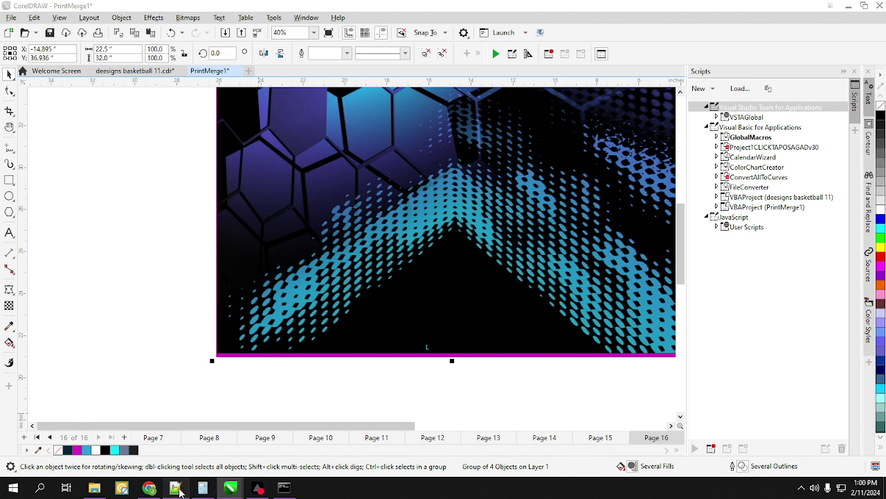
left_click(175, 487)
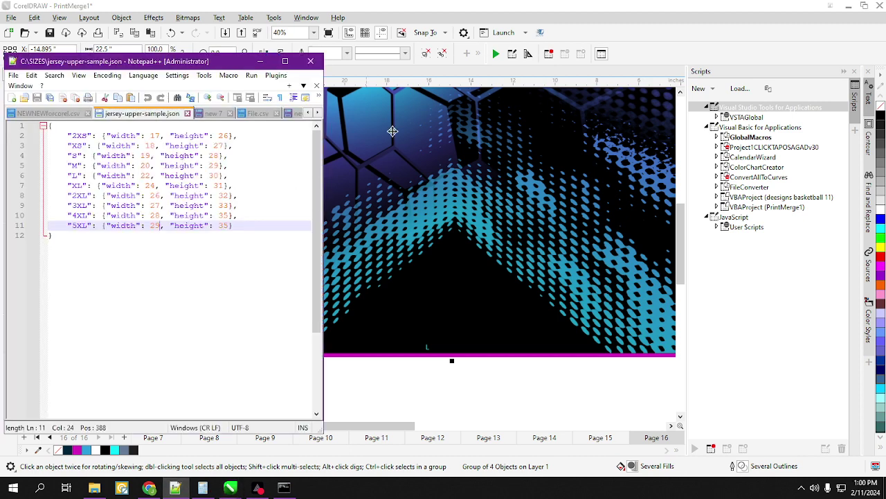
left_click(187, 113)
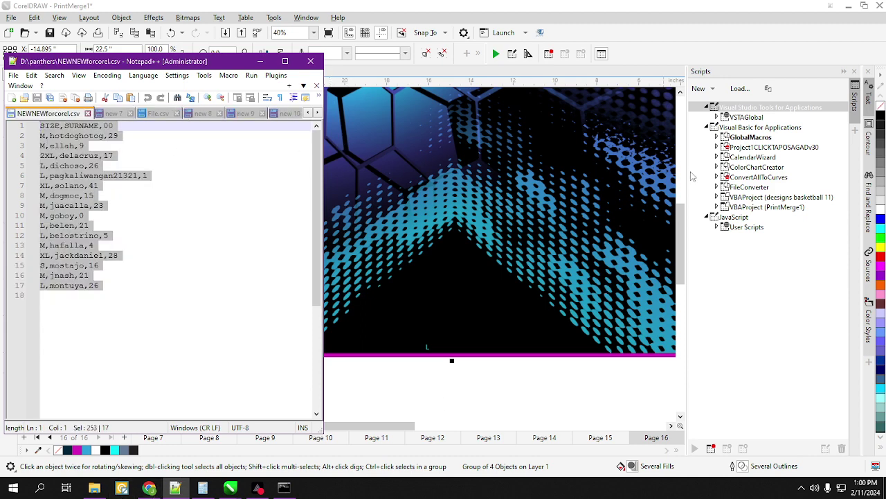
left_click(545, 39)
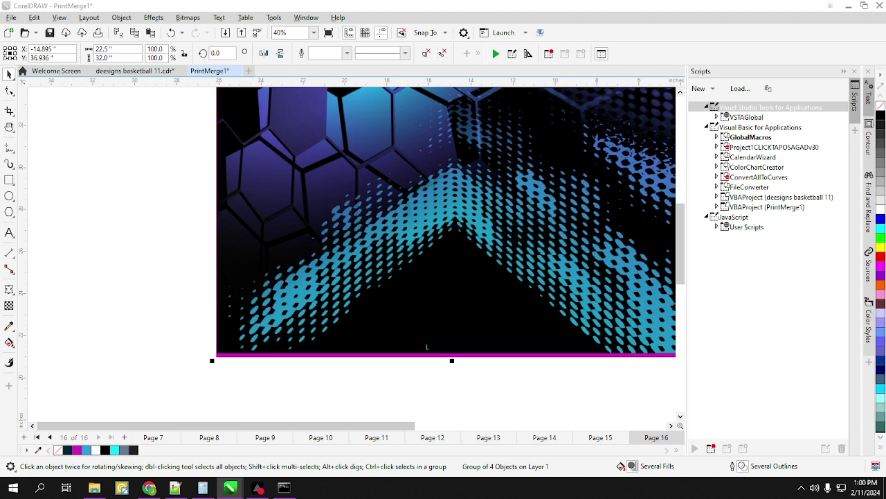
Step: Open jersey-upper.json from the C:\SIZES folder in Notepad++ and show it over the merged CorelDRAW document
left_click(94, 488)
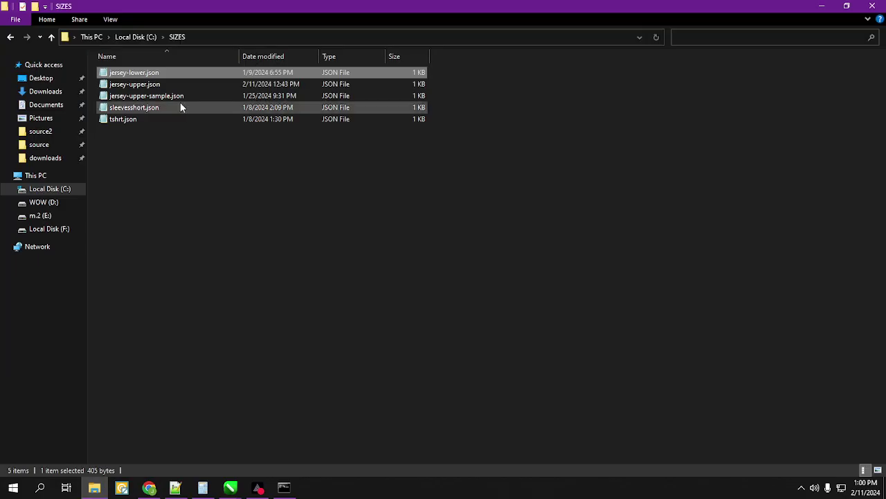
left_click(142, 84)
right_click(143, 84)
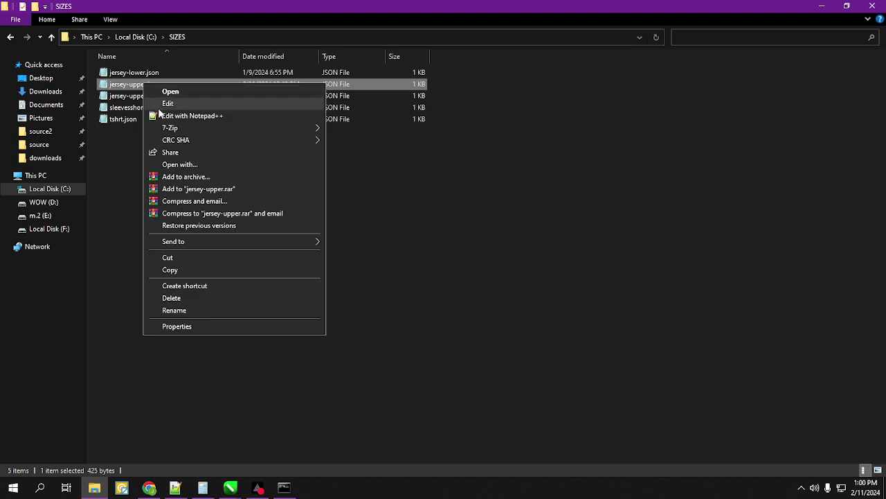
left_click(181, 115)
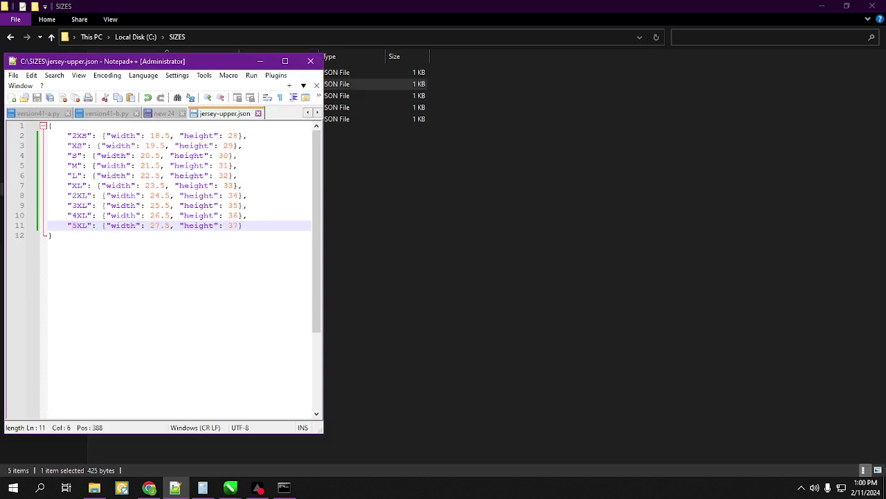
key("alt+Tab")
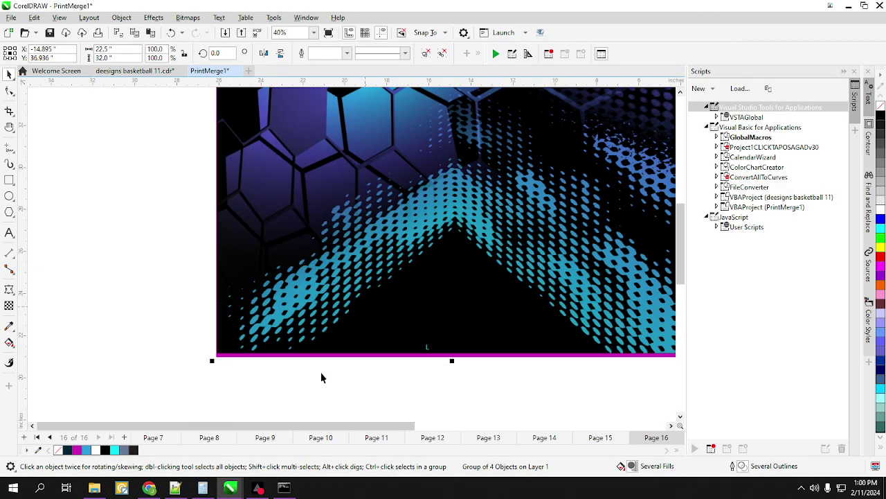
left_click(175, 489)
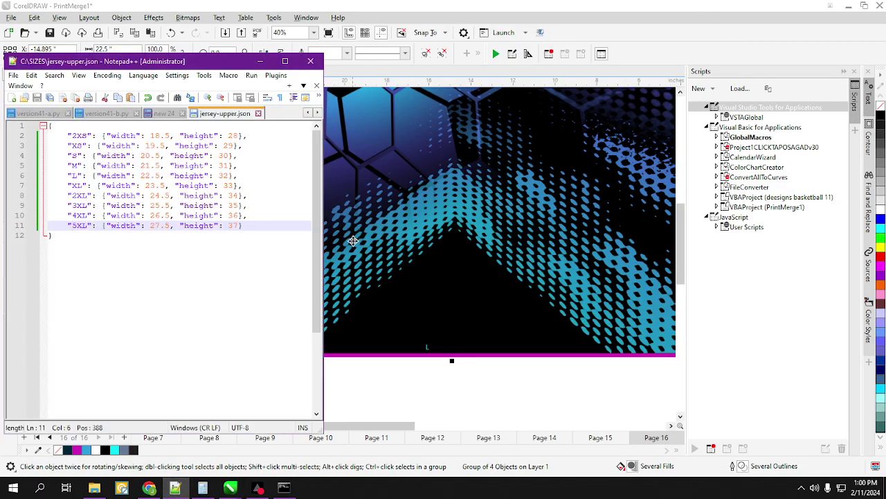
Step: Compare the object sizes of the page 16 back and front jerseys with the jersey-upper.json size table
scroll(353, 244, "down", 3)
scroll(353, 244, "down", 1)
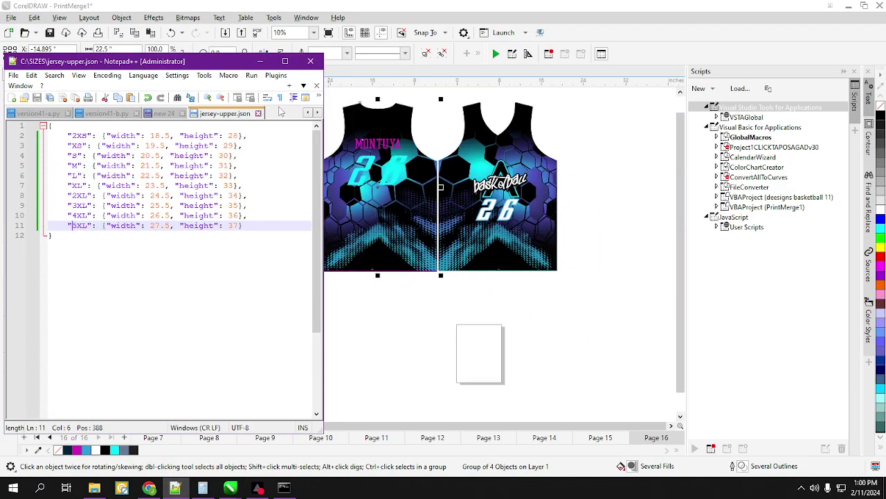
left_click_drag(234, 66, 218, 100)
left_click(425, 337)
left_click(406, 228)
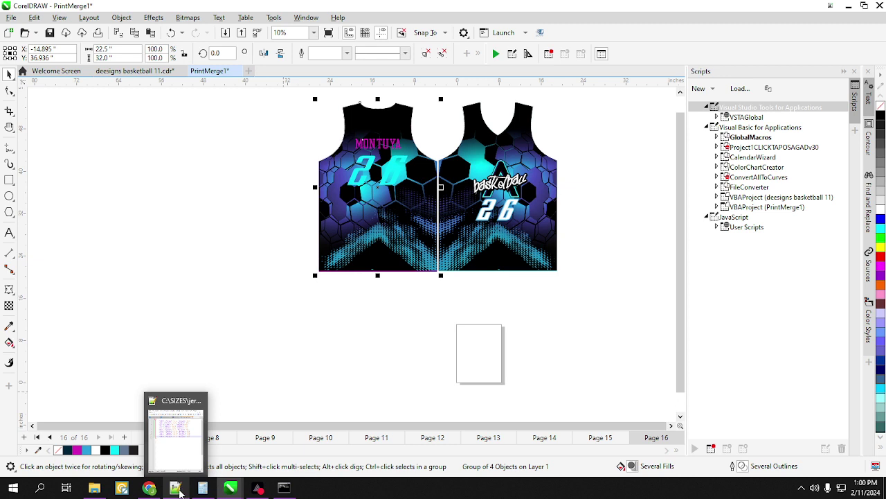
left_click(178, 490)
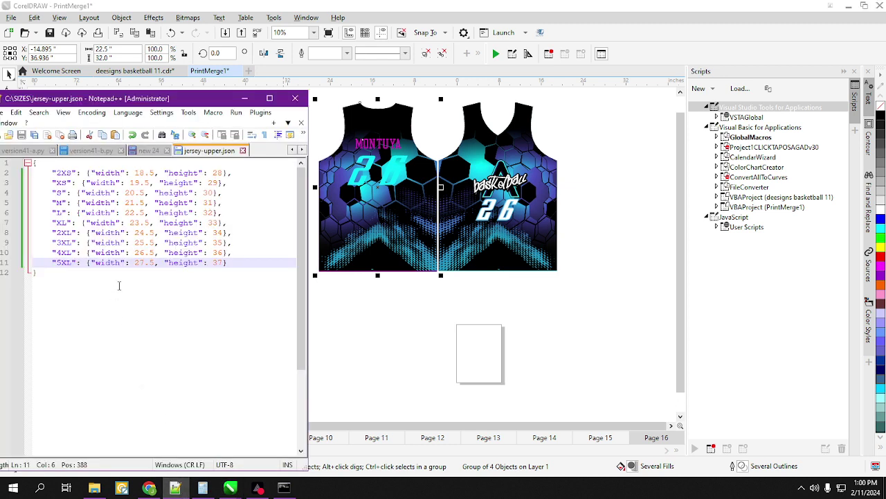
left_click(504, 226)
left_click(492, 225)
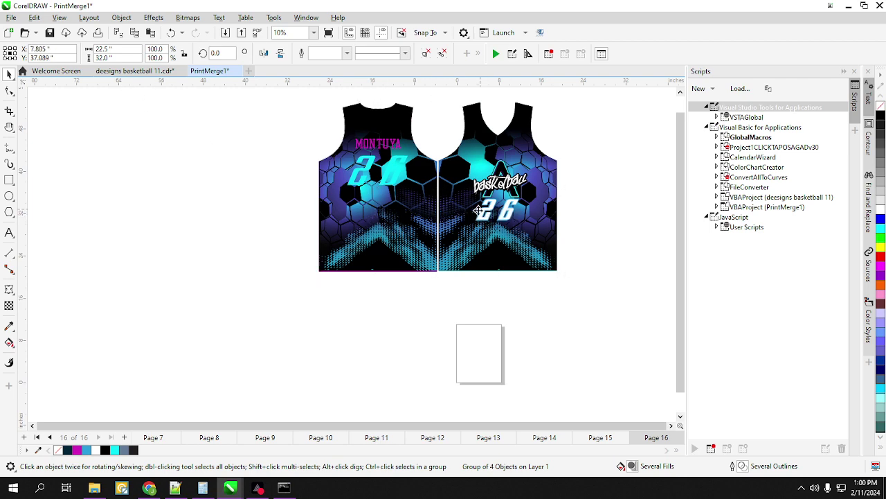
Step: Inspect the merged jerseys on page 10 and page 12
left_click(475, 206)
left_click(319, 437)
scroll(367, 266, "up", 4)
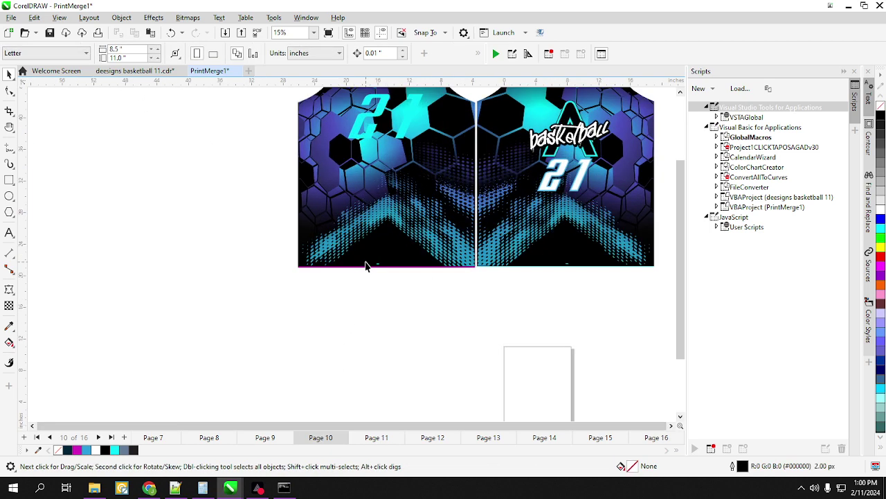
left_click(433, 438)
scroll(385, 394, "down", 4)
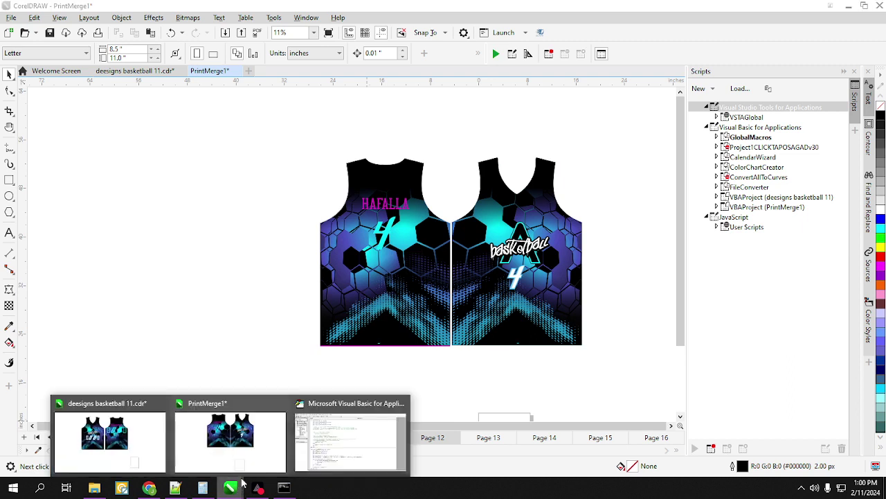
Step: Select the back jersey on page 12 and highlight the M width in jersey-upper.json to compare the two
left_click(175, 489)
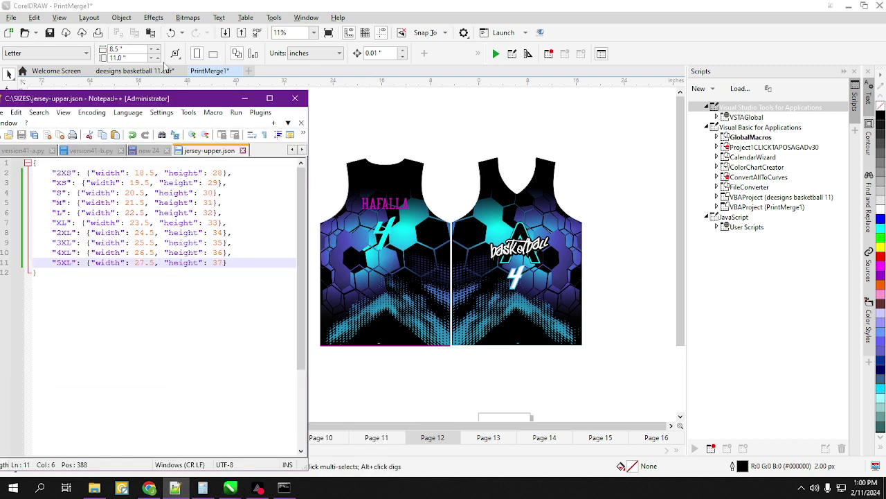
left_click(244, 98)
left_click(352, 226)
left_click(203, 489)
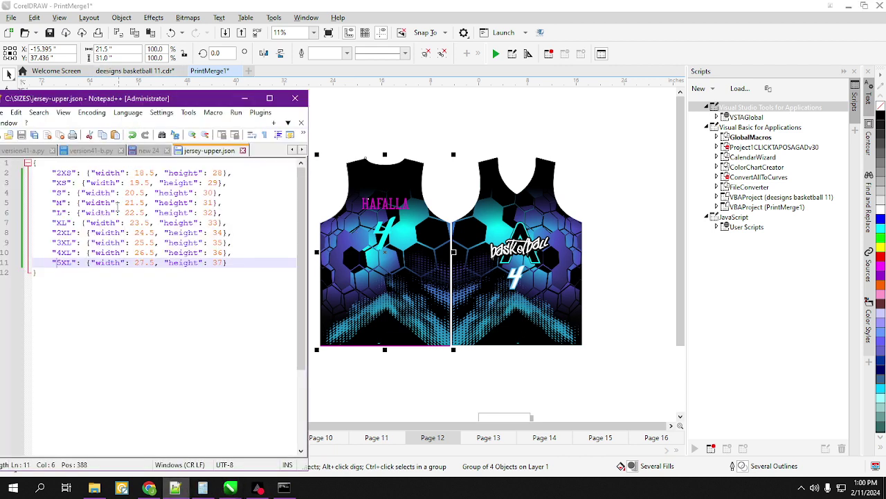
left_click_drag(144, 202, 124, 202)
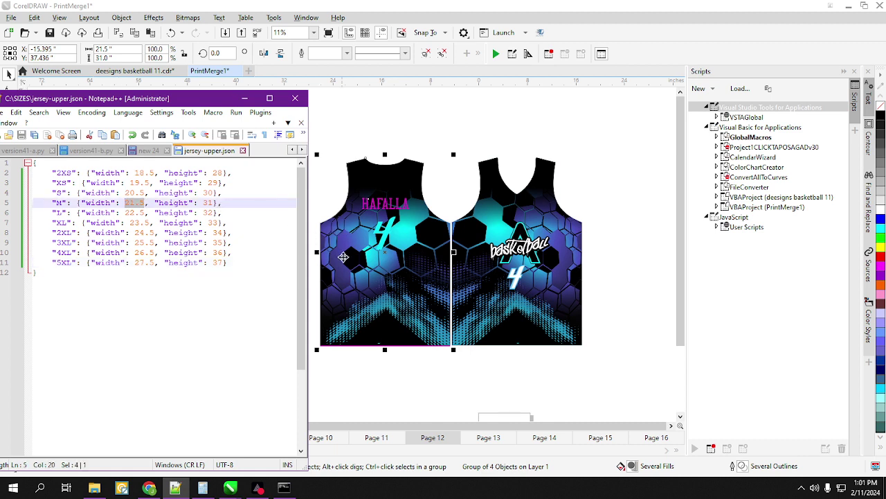
Step: Check the object size of the front and back jerseys on page 12, and clear the selection
left_click(542, 271)
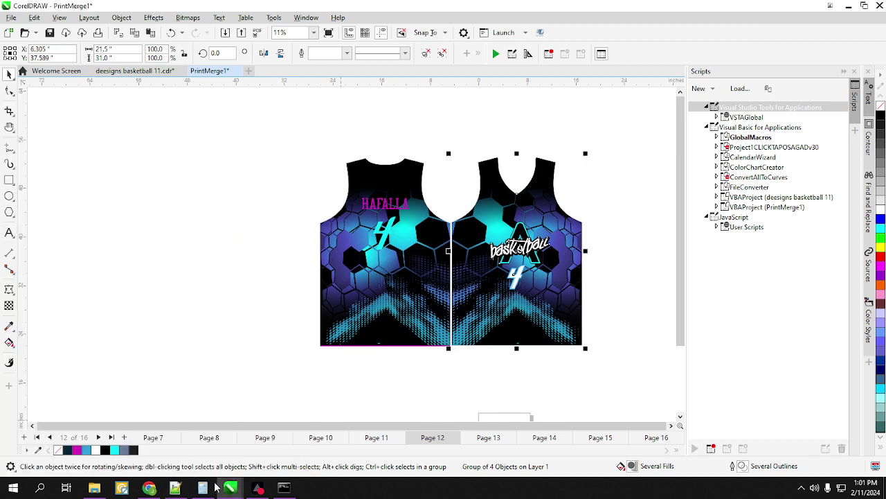
left_click(349, 297)
left_click(500, 296)
left_click(223, 300)
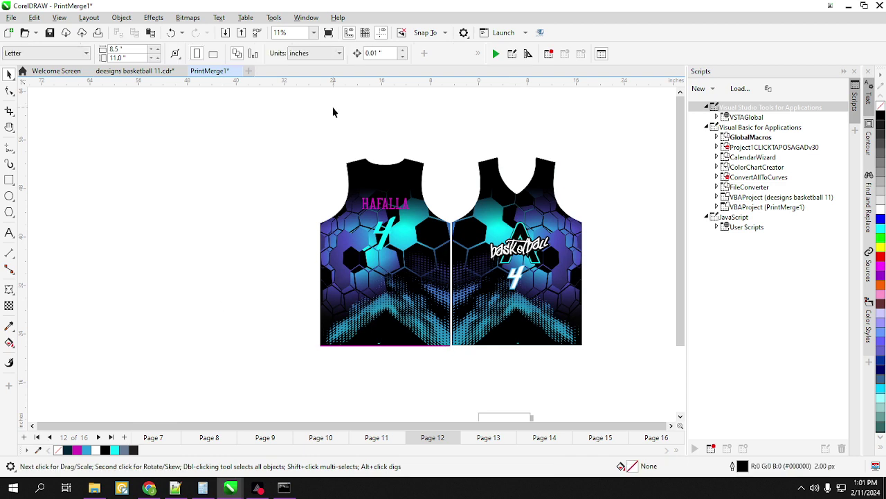
Step: Save the merged document as PrintMerge1.cdr in the Pictures\DEMO folder
left_click(11, 17)
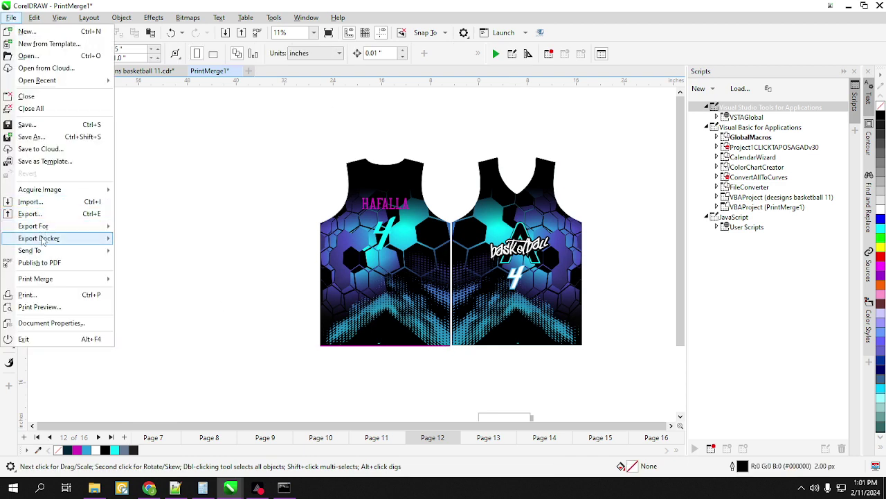
left_click(34, 136)
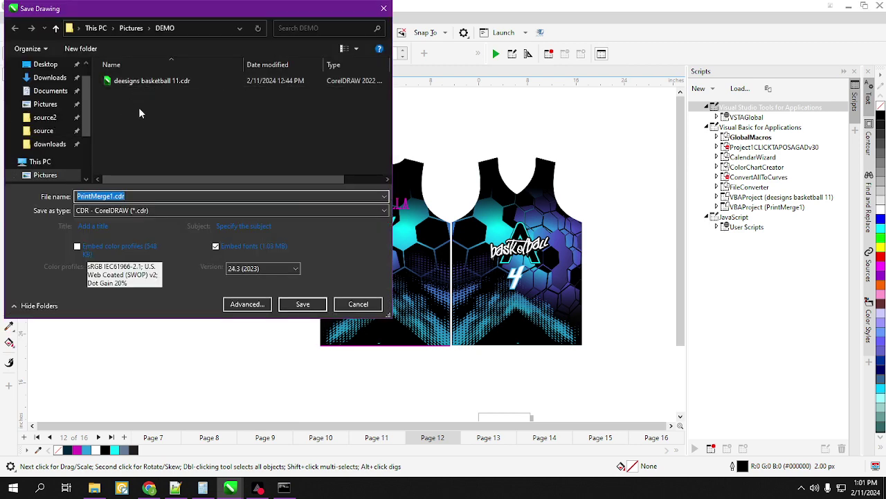
left_click(291, 304)
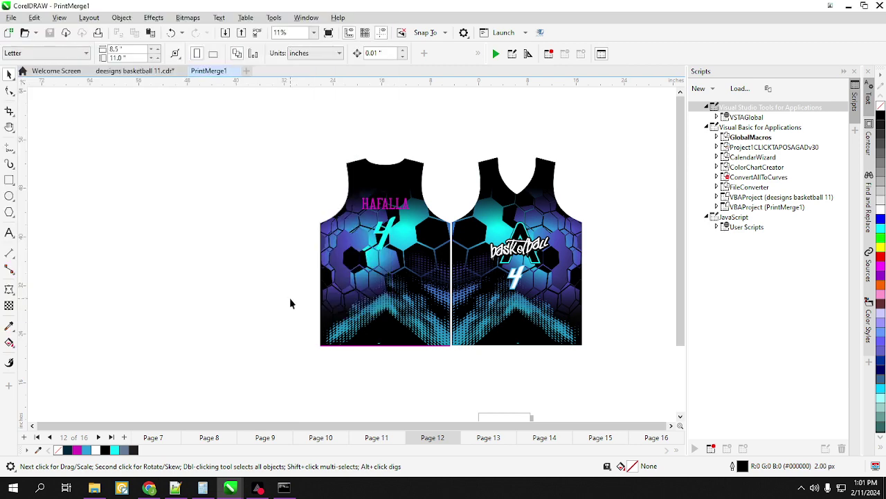
Step: Run the FileConverter project's Start macro, open its source file selection and try to cancel it
left_click(716, 187)
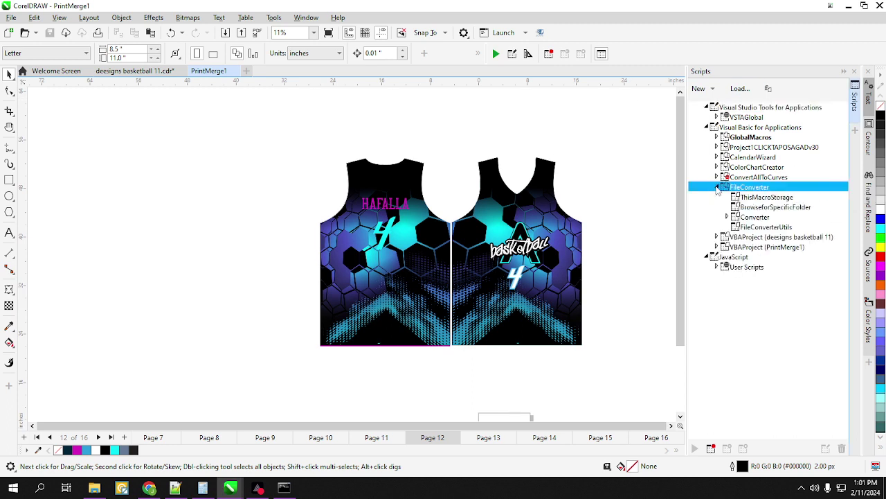
left_click(727, 218)
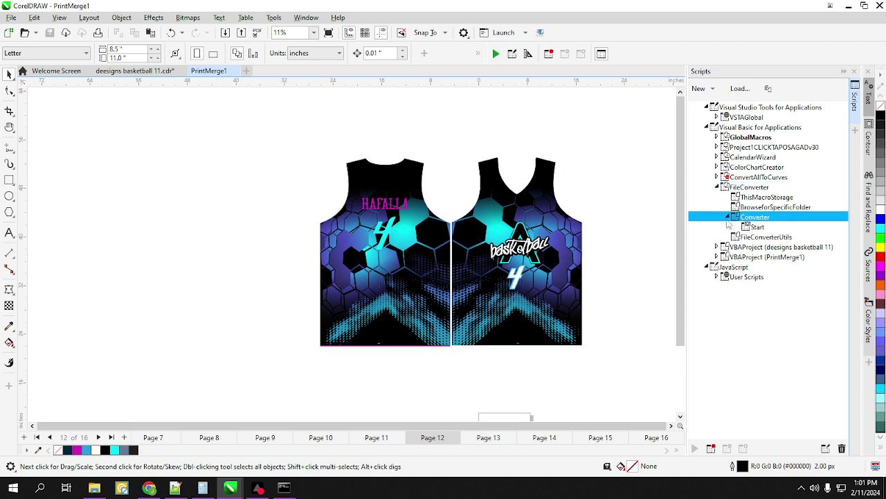
double_click(755, 227)
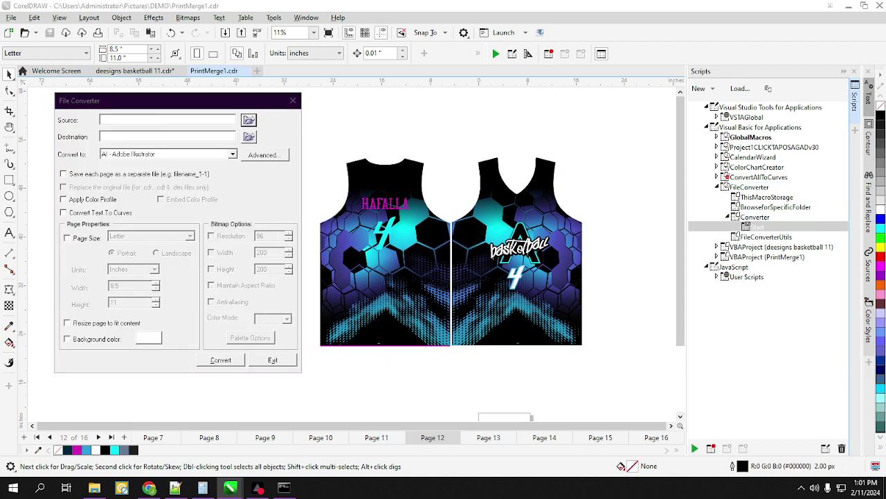
left_click(248, 120)
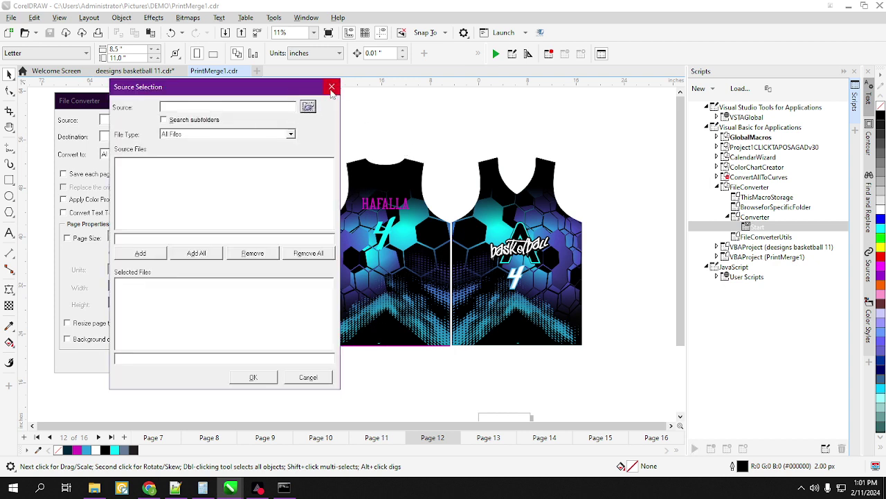
left_click(308, 376)
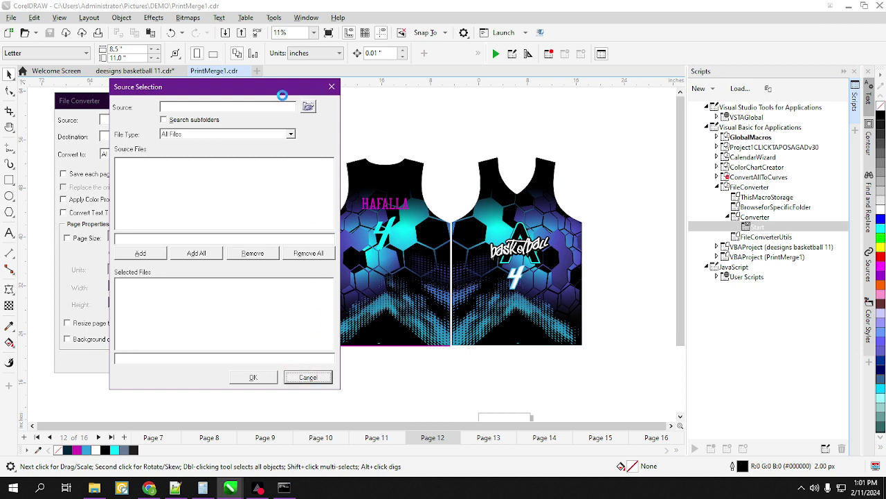
left_click_drag(175, 88, 300, 88)
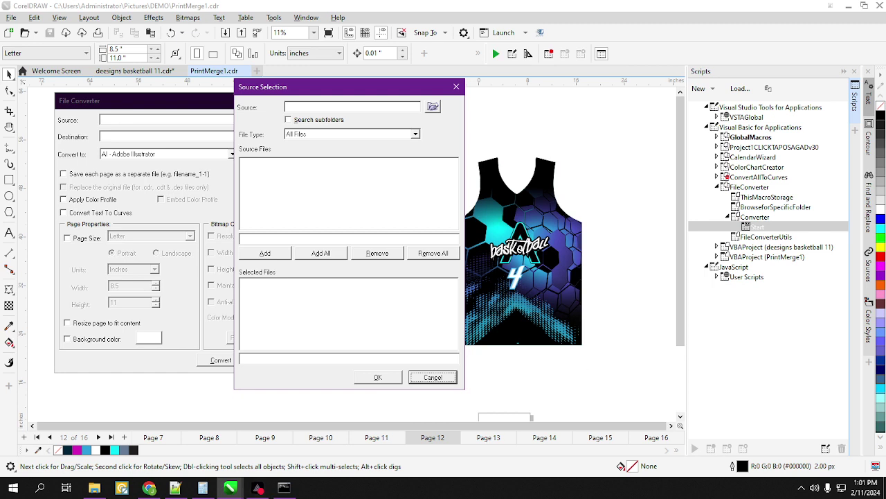
Step: Bring up the Visual Basic editor and try to run the FileConverter Start macro again
key("alt+F11")
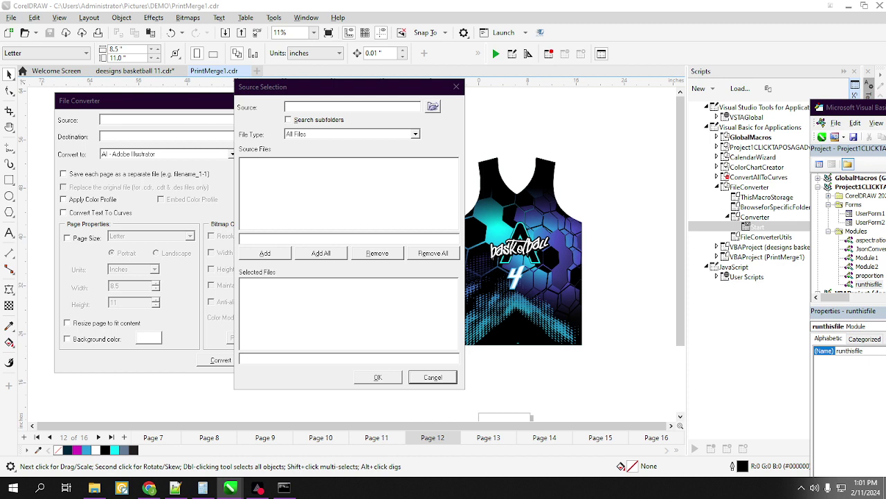
left_click(759, 228)
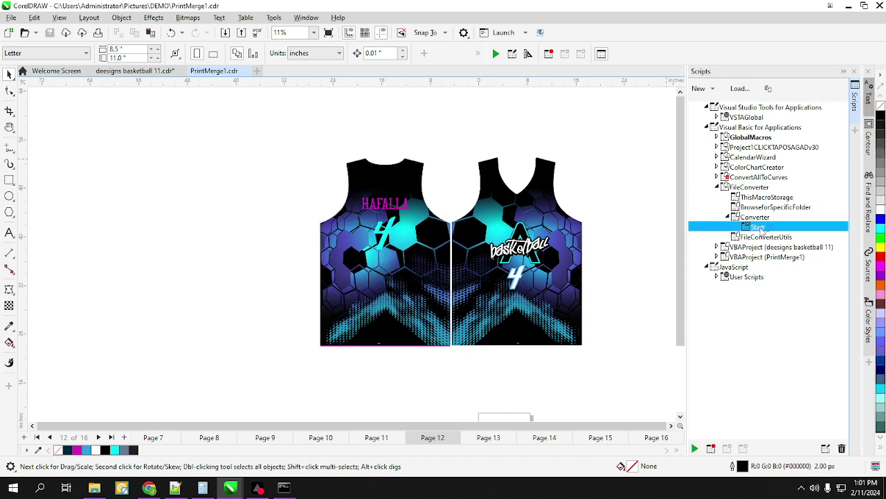
double_click(760, 229)
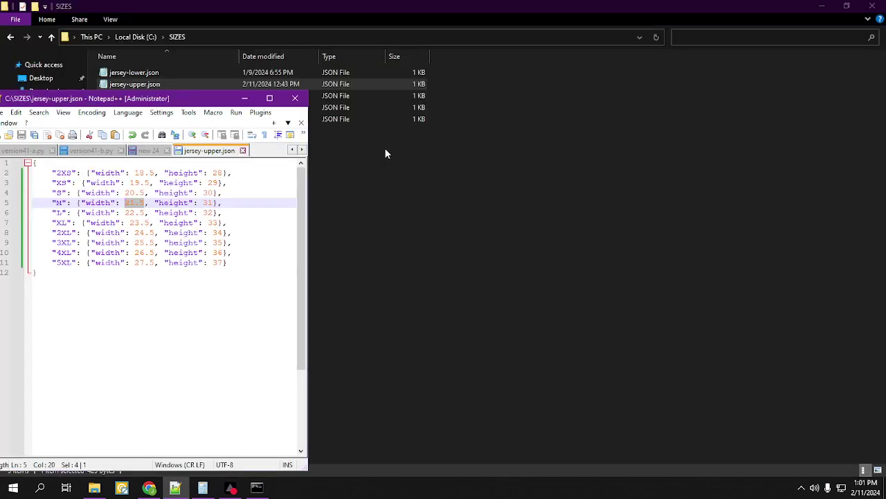
Step: Reopen PrintMerge1.cdr from the Pictures\DEMO folder, dismiss the crash report and maximize the CorelDRAW window
left_click(468, 121)
left_click(34, 117)
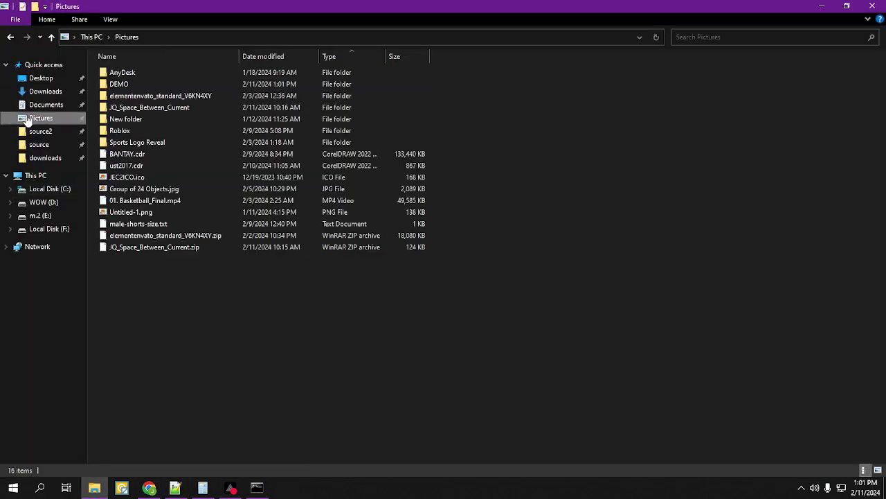
double_click(135, 83)
double_click(145, 84)
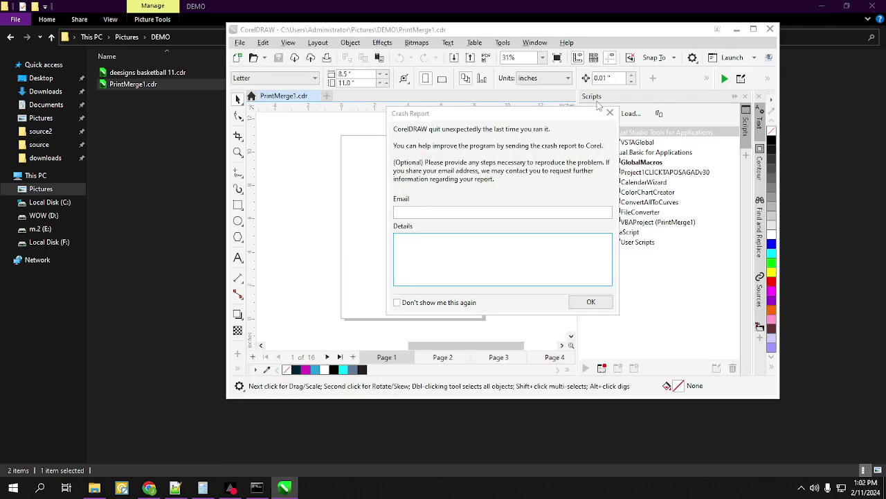
key("Return")
left_click(753, 29)
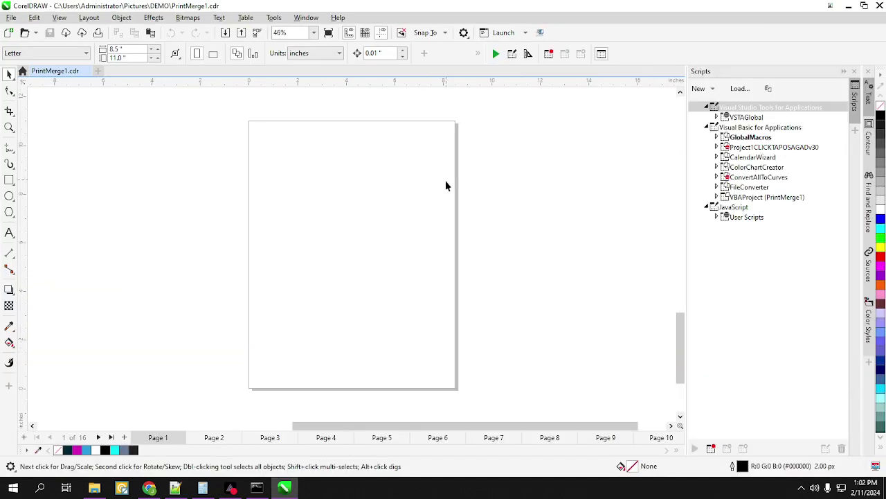
Step: Inspect the jerseys on page 1 of the reopened document, and select the page 5 back jersey to check its size
scroll(526, 222, "down", 4)
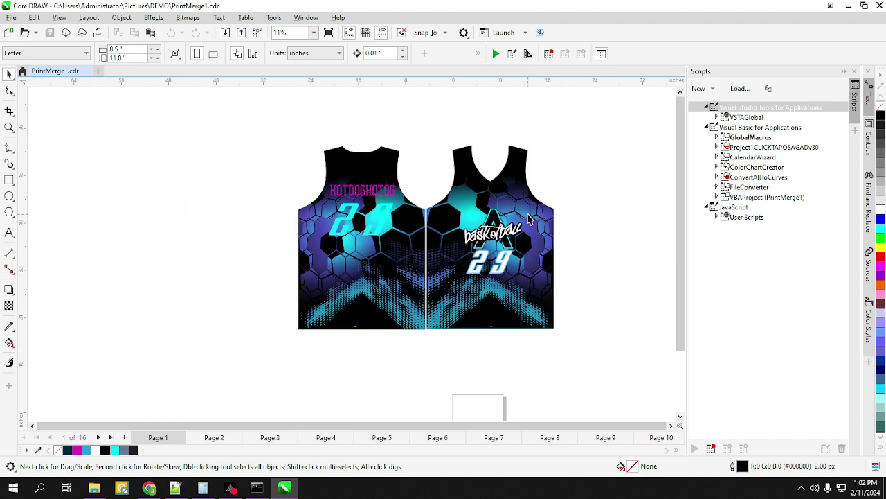
scroll(457, 264, "up", 2)
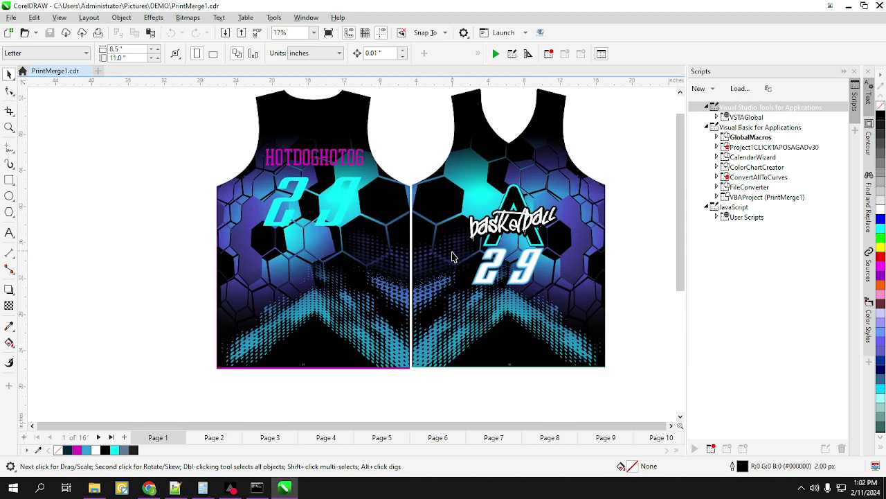
left_click(382, 437)
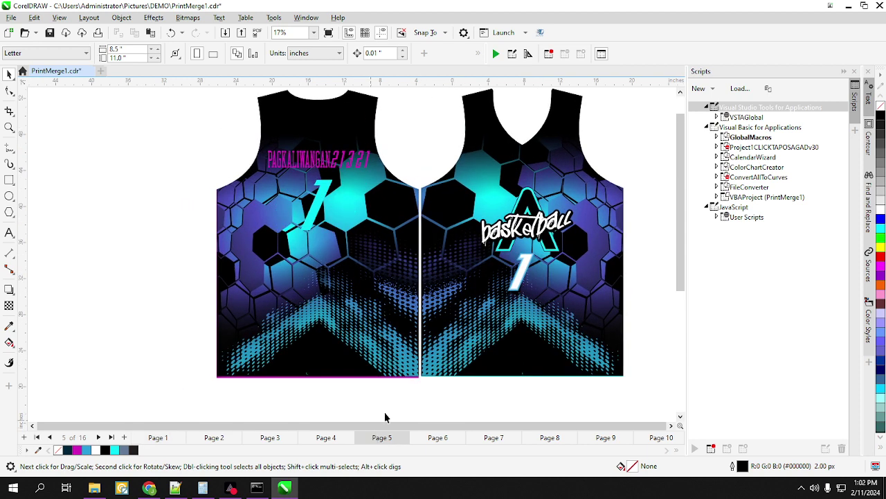
left_click(233, 265)
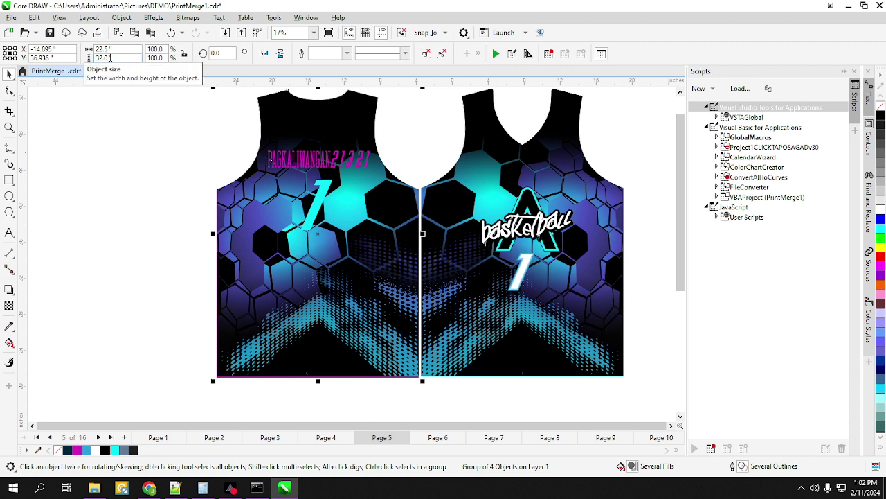
Step: Check the sizes of the back and front jerseys on page 5 and the front jersey on page 6
left_click(161, 181)
left_click(303, 164)
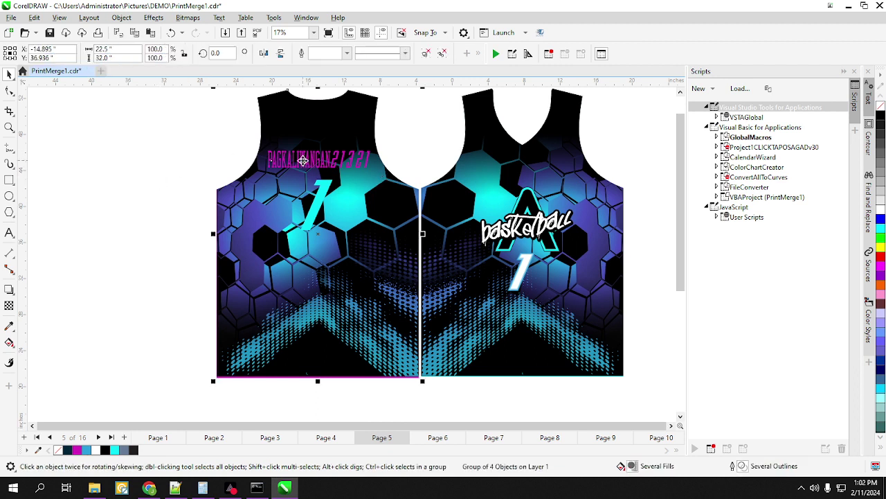
left_click(137, 167)
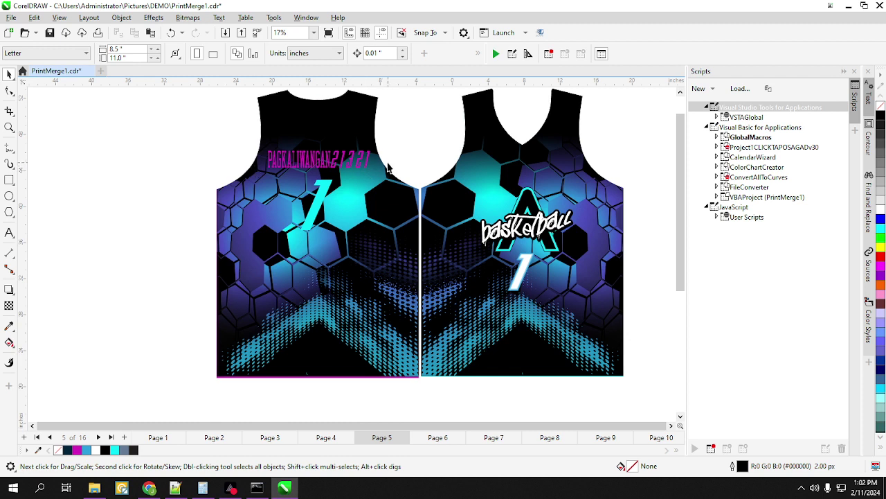
left_click(508, 247)
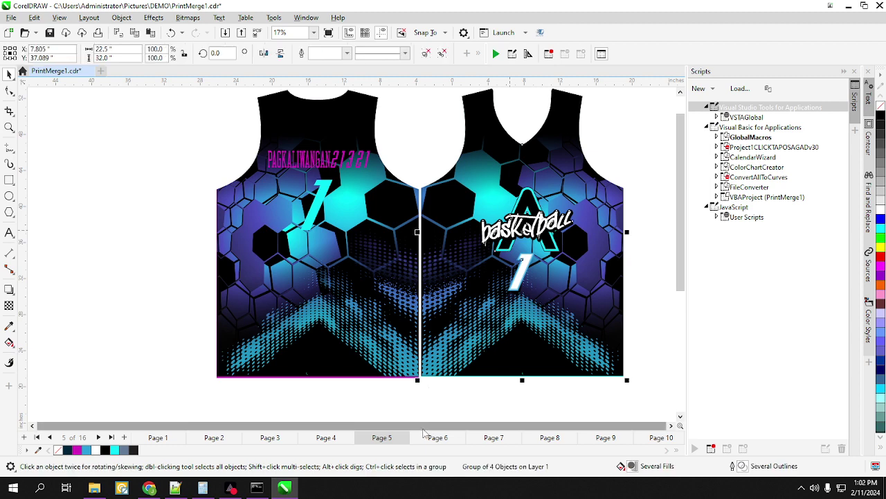
left_click(440, 438)
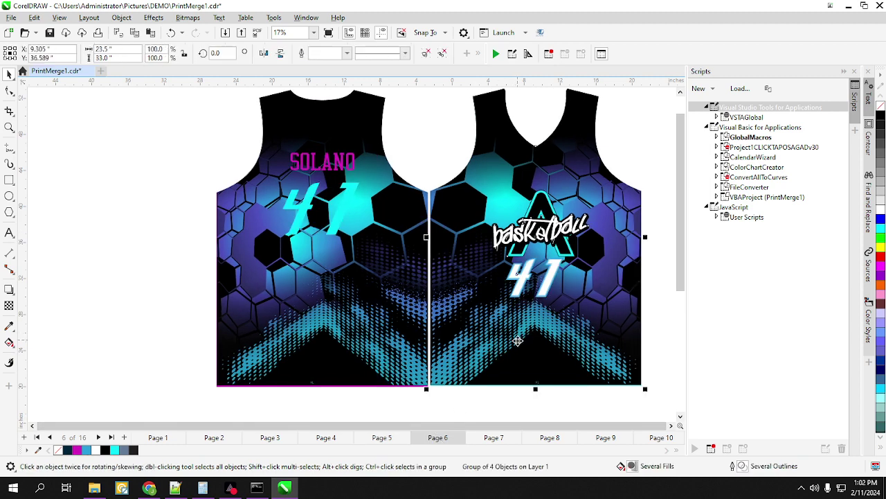
Step: Run the FileConverter project's Start macro and open its source file selection
left_click(718, 187)
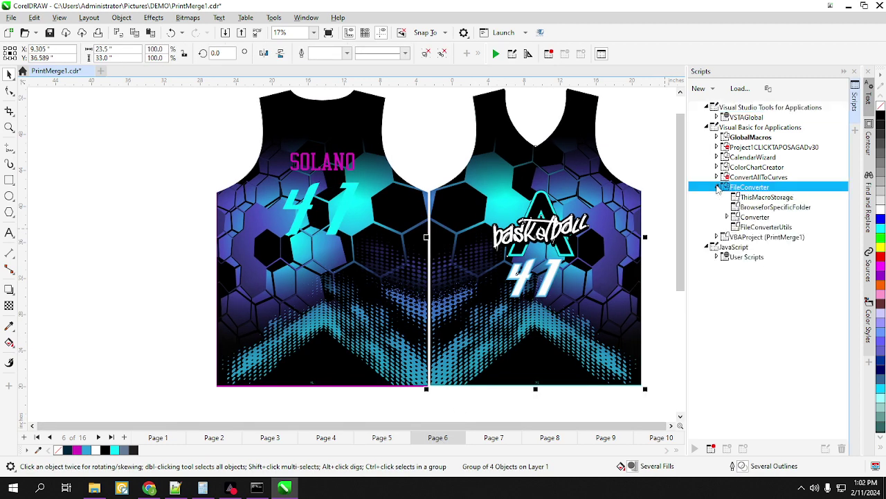
left_click(727, 217)
double_click(736, 226)
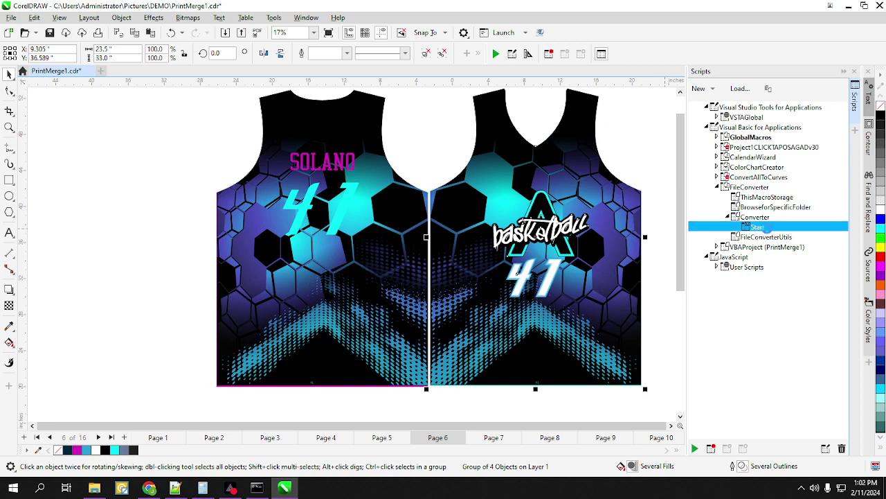
left_click(514, 124)
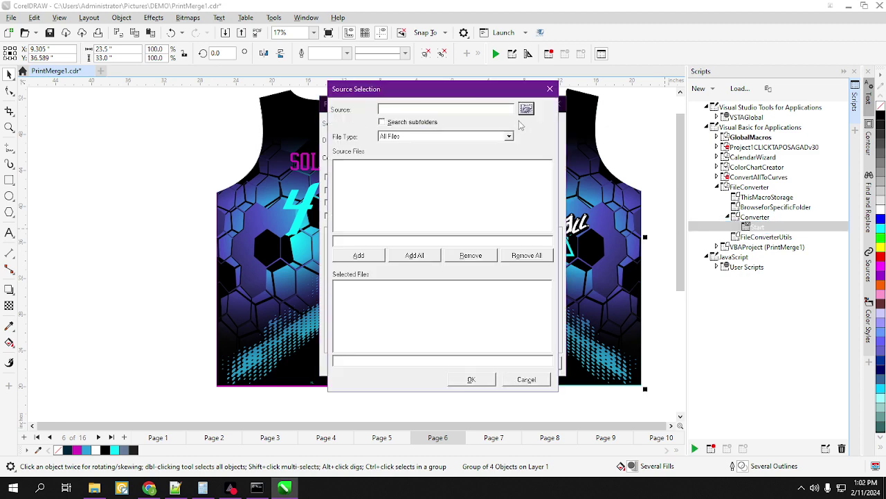
Step: Set the source folder to Pictures\DEMO and dismiss the file search notice
left_click(526, 110)
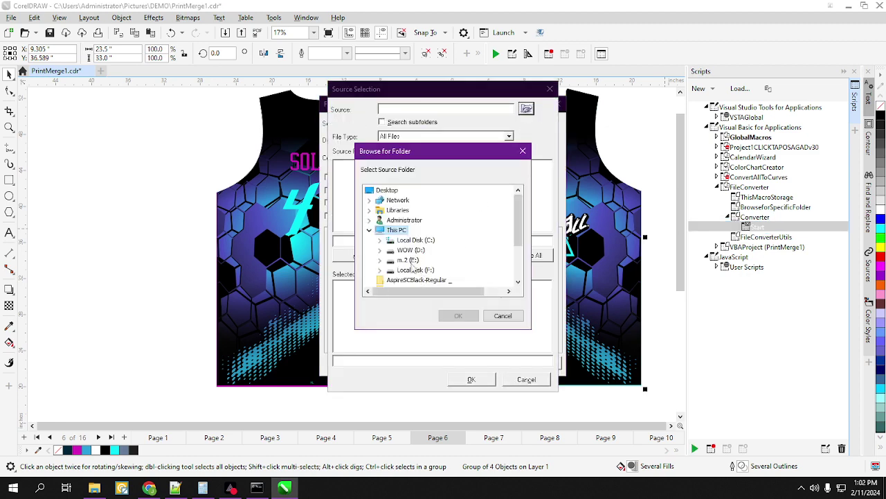
left_click(370, 209)
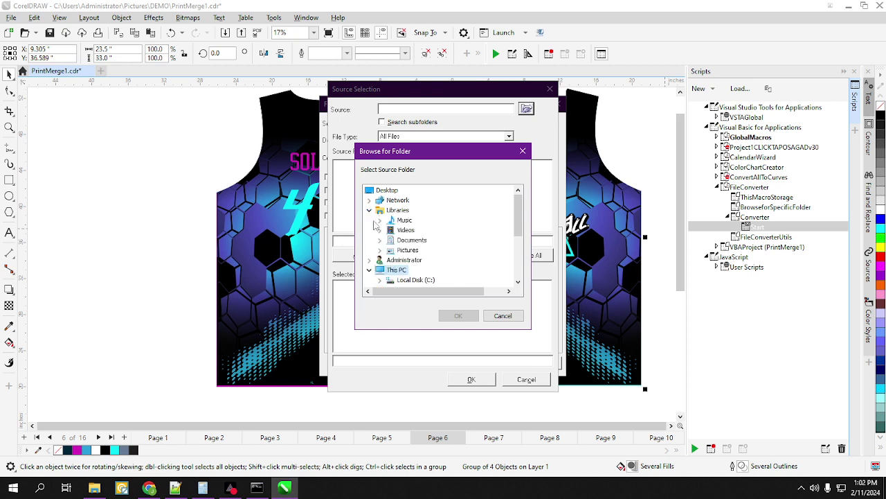
left_click(379, 250)
left_click(390, 259)
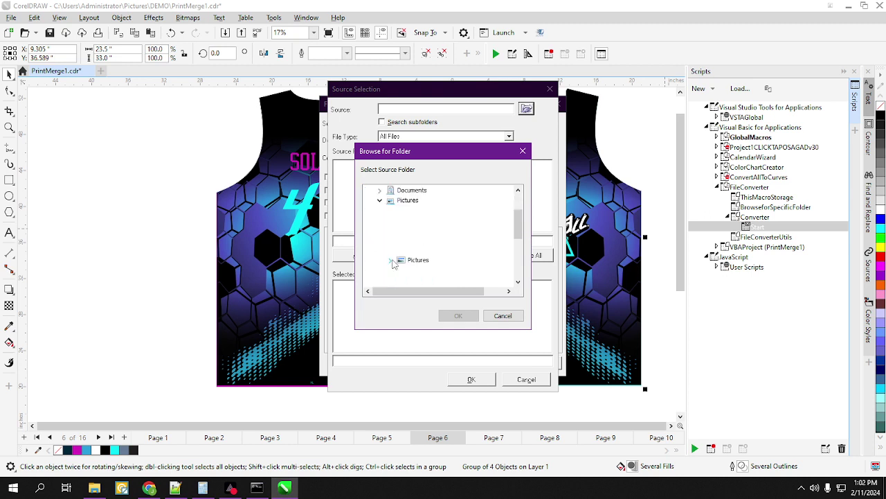
left_click(428, 230)
left_click(464, 316)
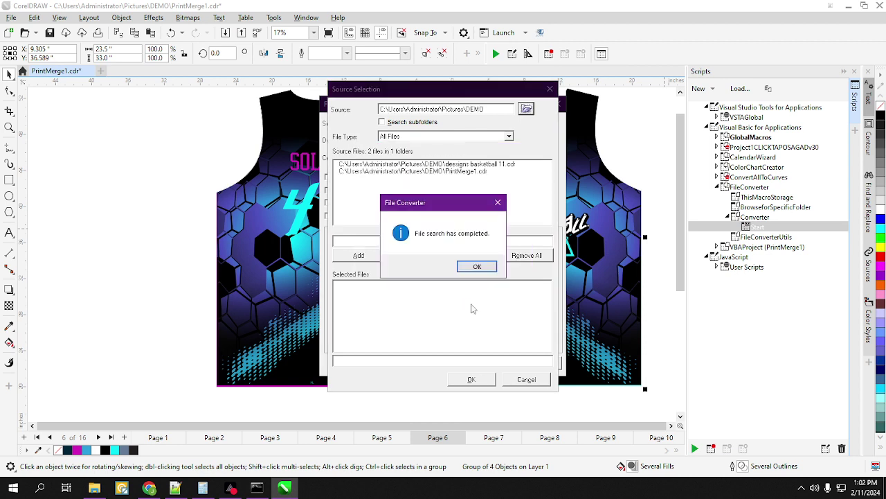
left_click(476, 266)
Step: Add PrintMerge1.cdr to the selected source files and confirm the source selection
left_click(475, 173)
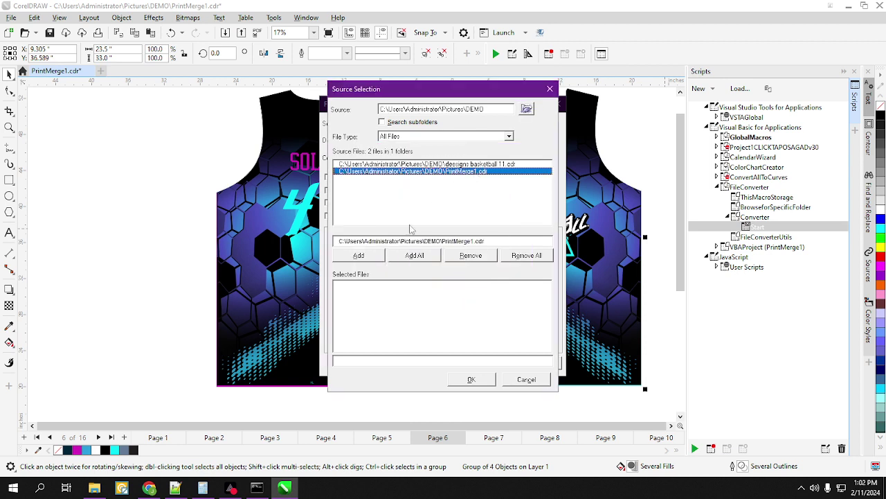
left_click(367, 258)
left_click(469, 381)
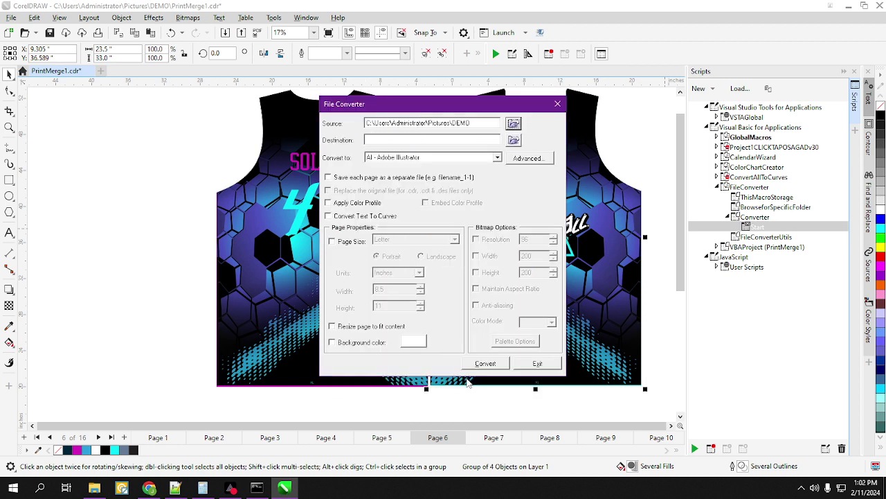
Step: Set the File Converter's destination folder to Pictures\DEMO
left_click(514, 140)
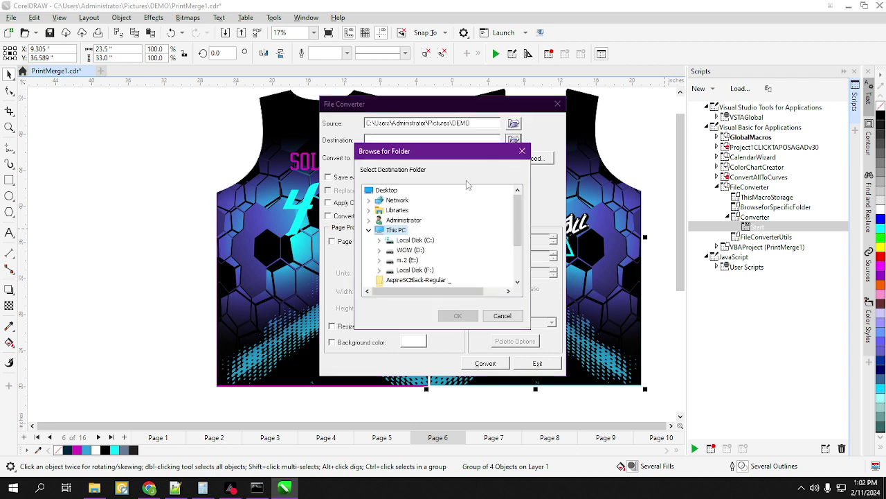
left_click(370, 211)
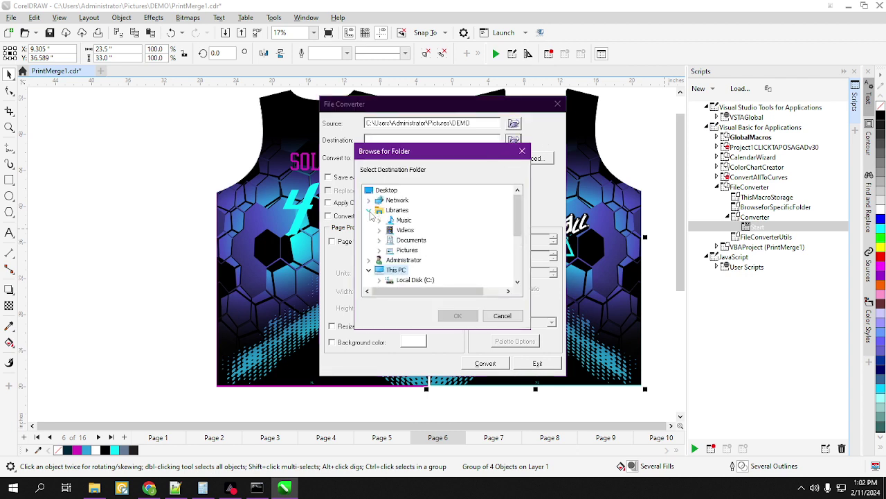
left_click(378, 250)
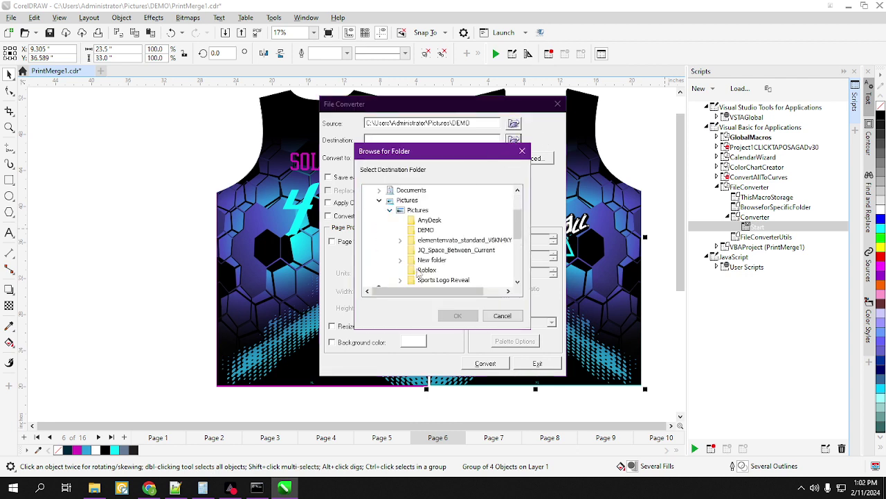
left_click(425, 231)
left_click(459, 316)
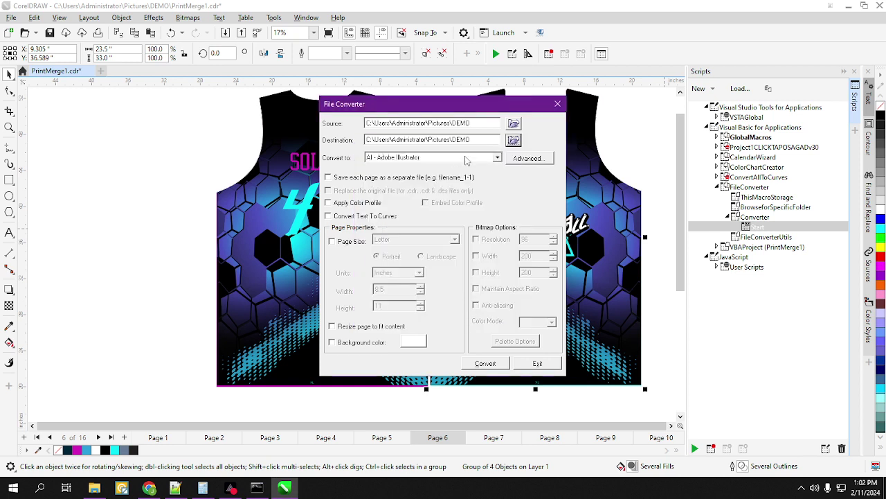
Step: Set the output format to JPG - JPEG Bitmaps, with each page saved as a separate file and the color profile applied
left_click(499, 159)
scroll(450, 193, "down", 6)
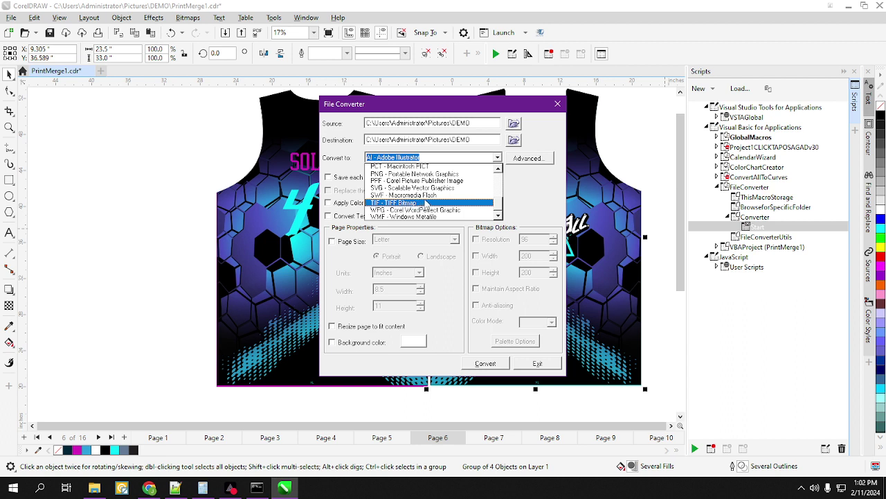
scroll(425, 197, "up", 3)
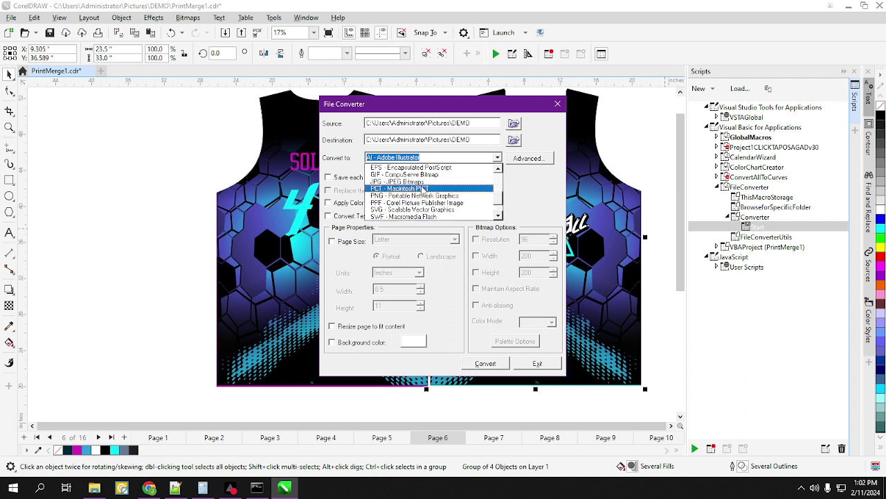
left_click(399, 182)
left_click(330, 178)
left_click(329, 202)
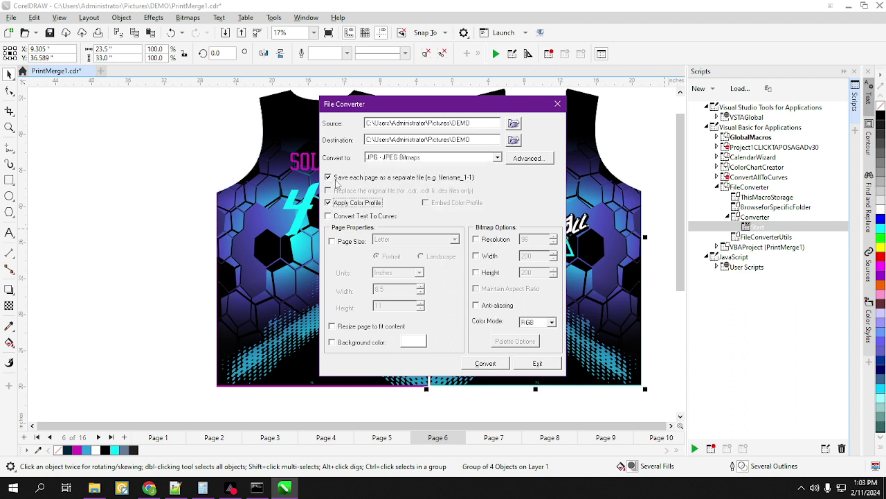
Step: Set the bitmap resolution to 150 and the color mode to CMYK, and start the conversion
left_click(476, 239)
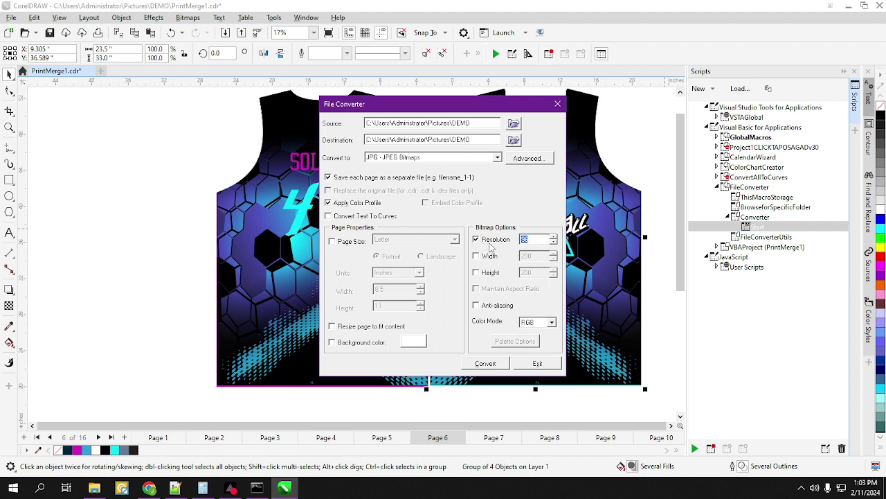
type("12")
left_click(552, 323)
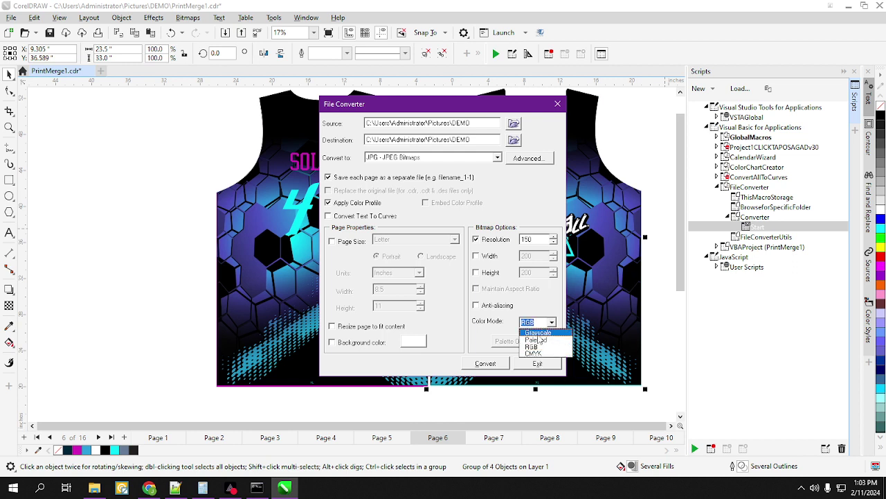
left_click(534, 354)
left_click(486, 363)
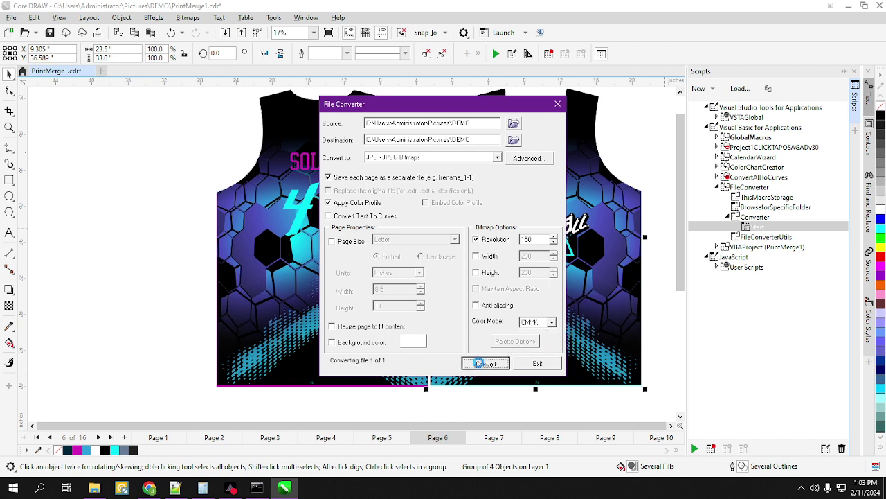
Step: Open the Pictures\DEMO folder in File Explorer, show its files as large thumbnails and review the exported JPGs
left_click(95, 487)
left_click(40, 119)
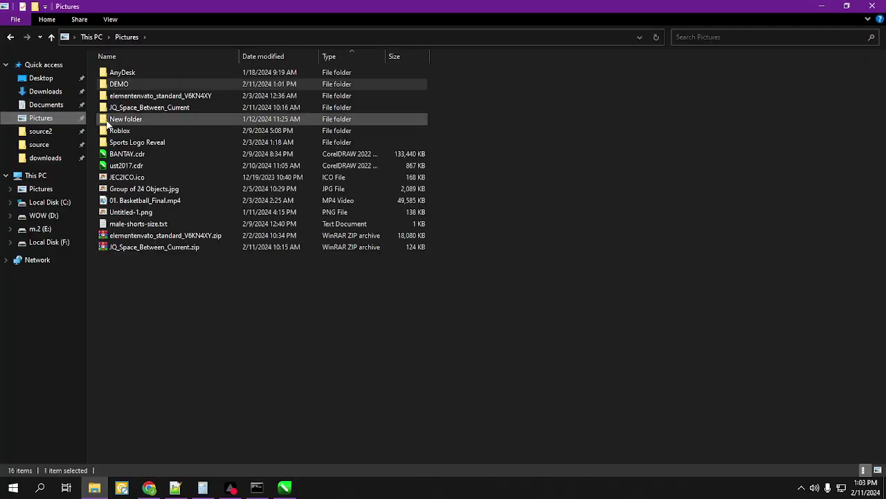
double_click(121, 85)
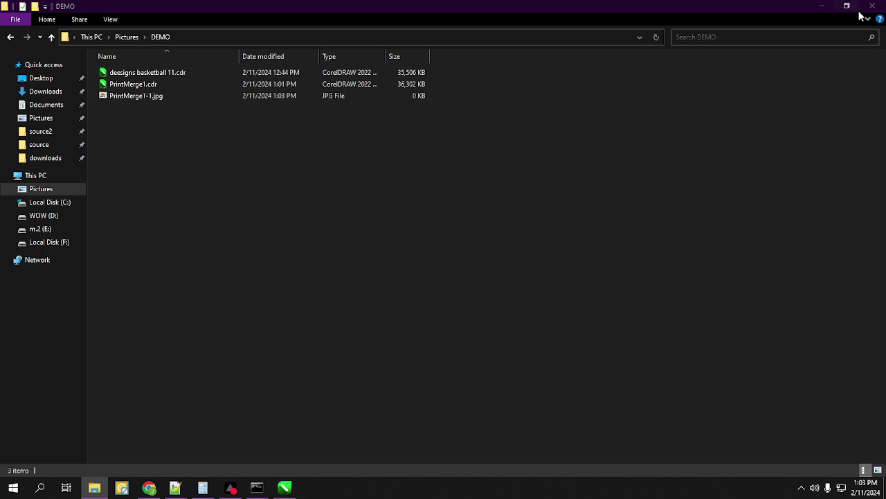
right_click(217, 164)
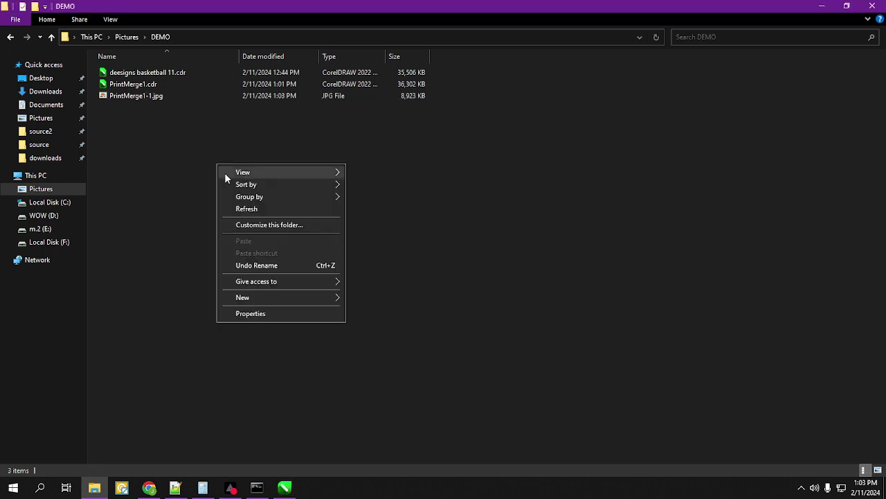
mouse_move(224, 172)
left_click(384, 172)
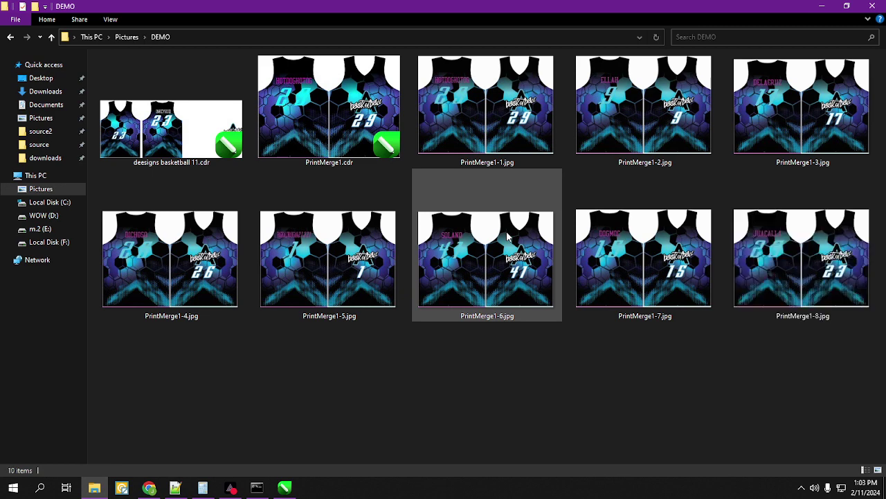
mouse_move(507, 236)
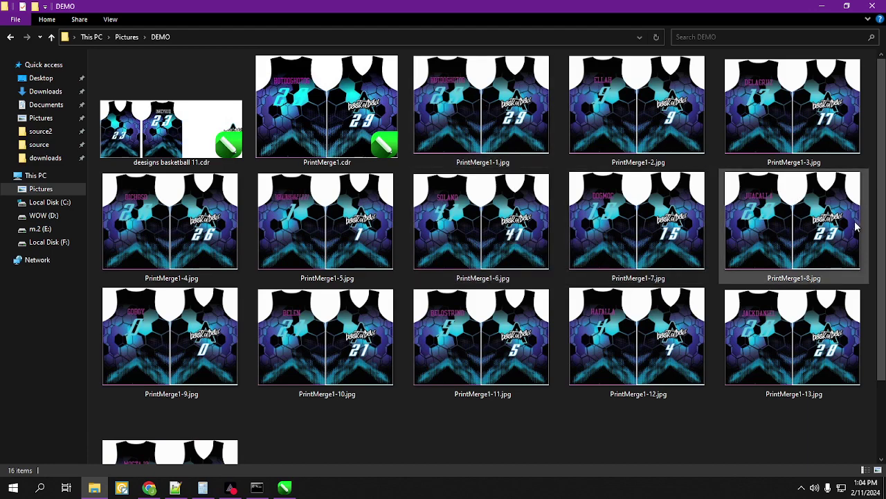
scroll(879, 225, "down", 2)
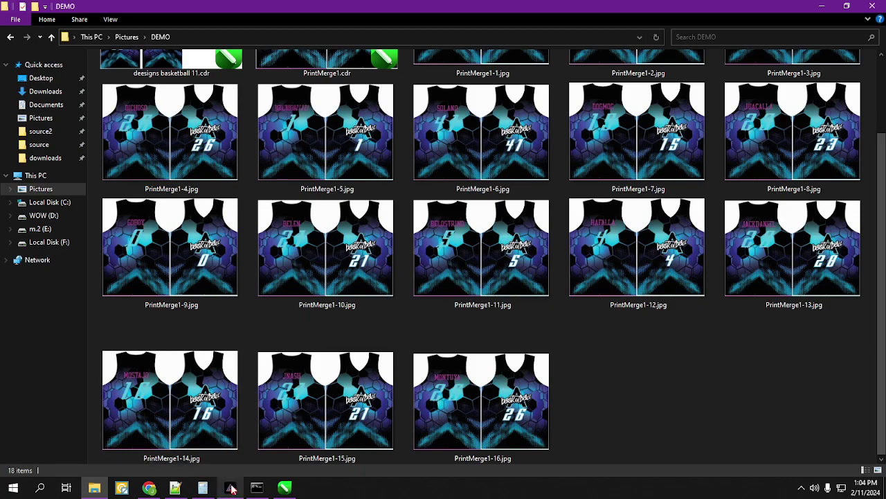
Step: Switch back to CorelDRAW, dismiss the conversion notice, close the File Converter and minimize the CorelDRAW window
left_click(278, 489)
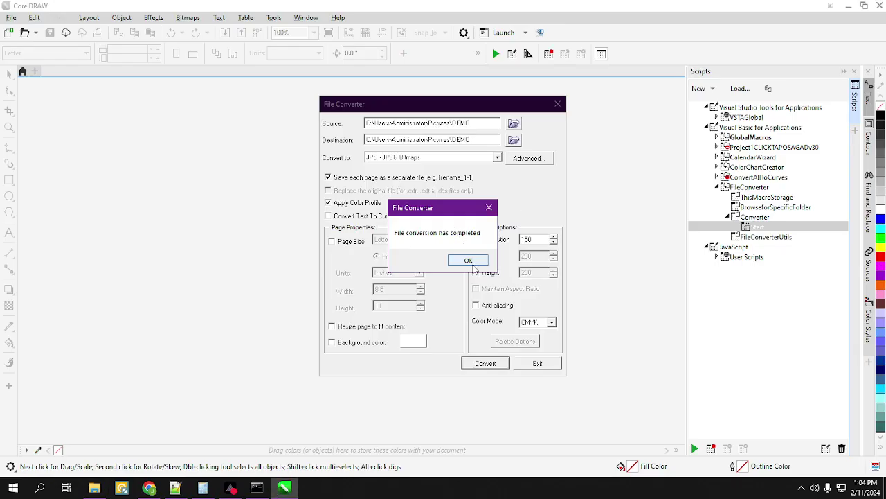
left_click(468, 259)
left_click(557, 105)
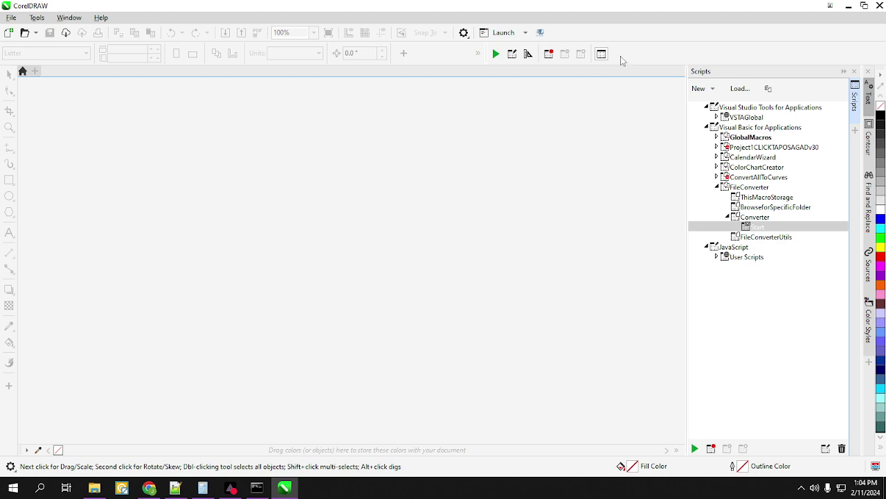
left_click(849, 9)
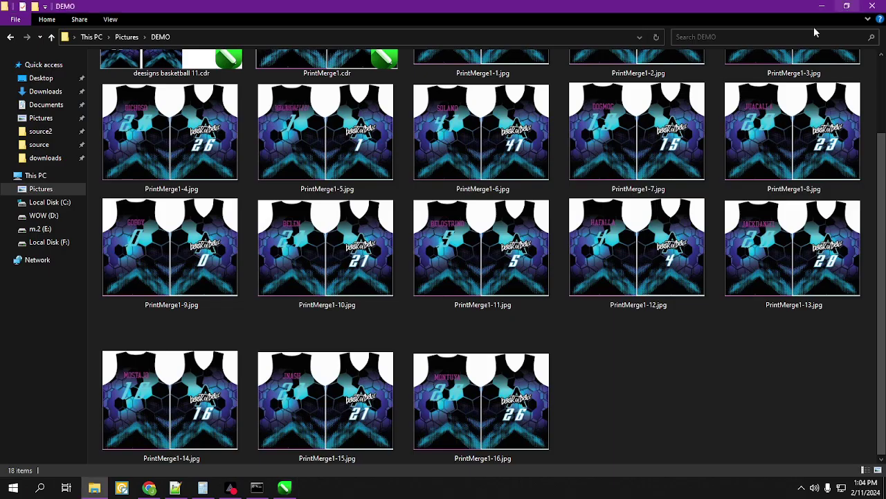